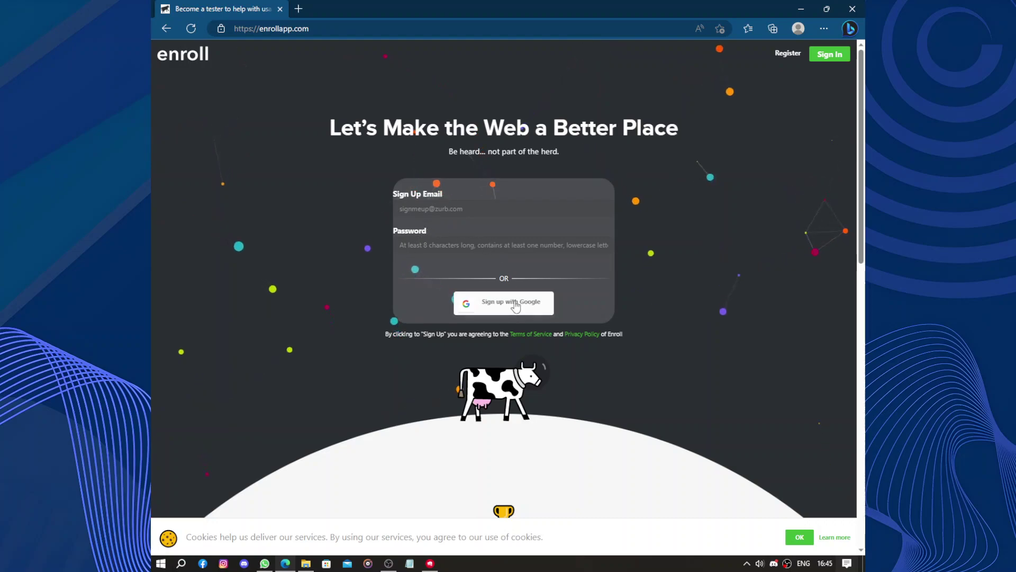
Step: Sign in to Enroll through Google with the first listed account, enabling Remember me on the sign-in form
{"action": "left_click", "coordinate": [831, 54]}
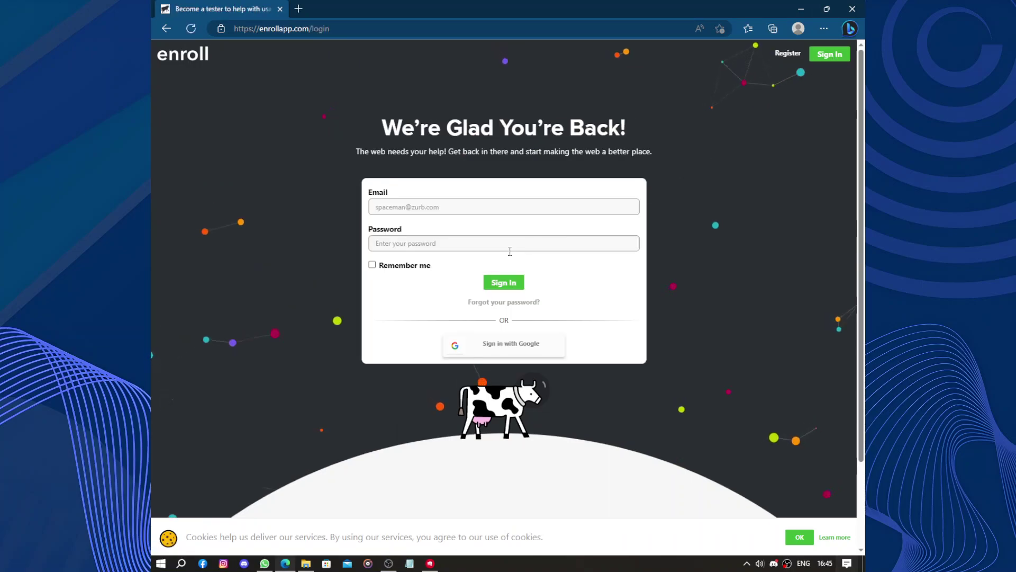
{"action": "left_click", "coordinate": [372, 264]}
{"action": "left_click", "coordinate": [489, 344]}
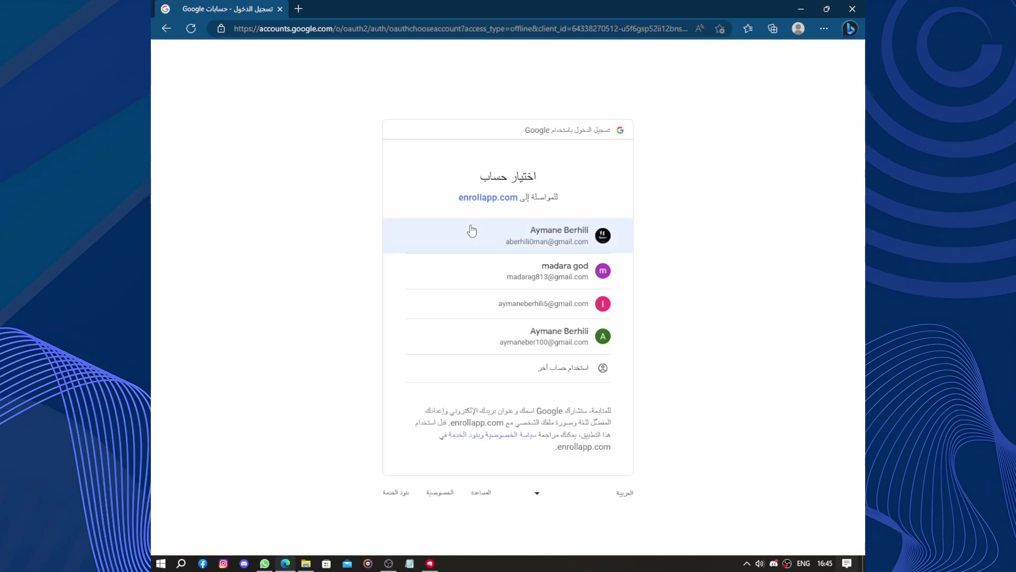
{"action": "left_click", "coordinate": [471, 231]}
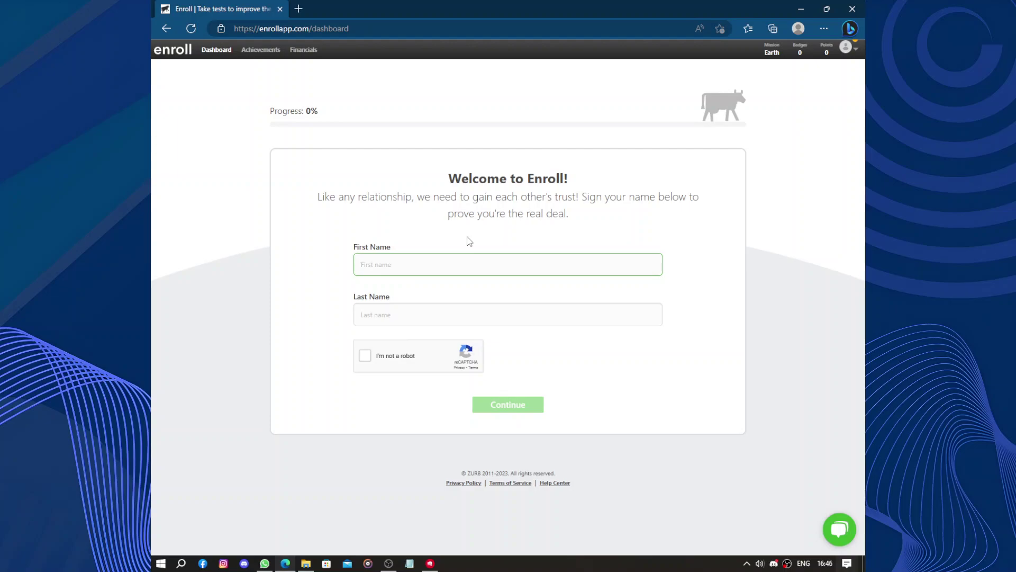
Step: Fill in the first and last name, complete the "I'm not a robot" check, and submit the welcome form
{"action": "left_click", "coordinate": [365, 355]}
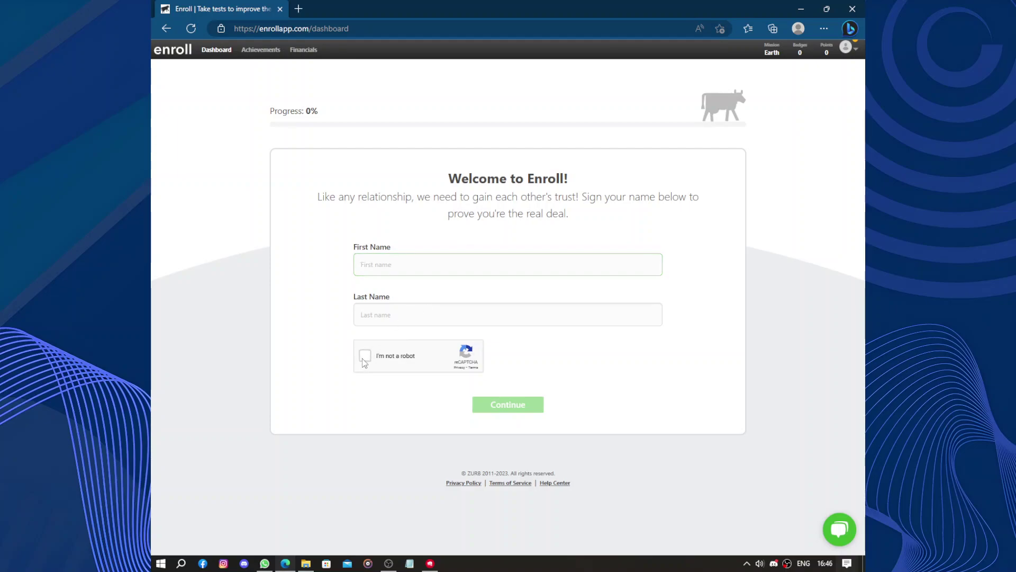
{"action": "left_click", "coordinate": [411, 265]}
{"action": "left_click", "coordinate": [401, 305]}
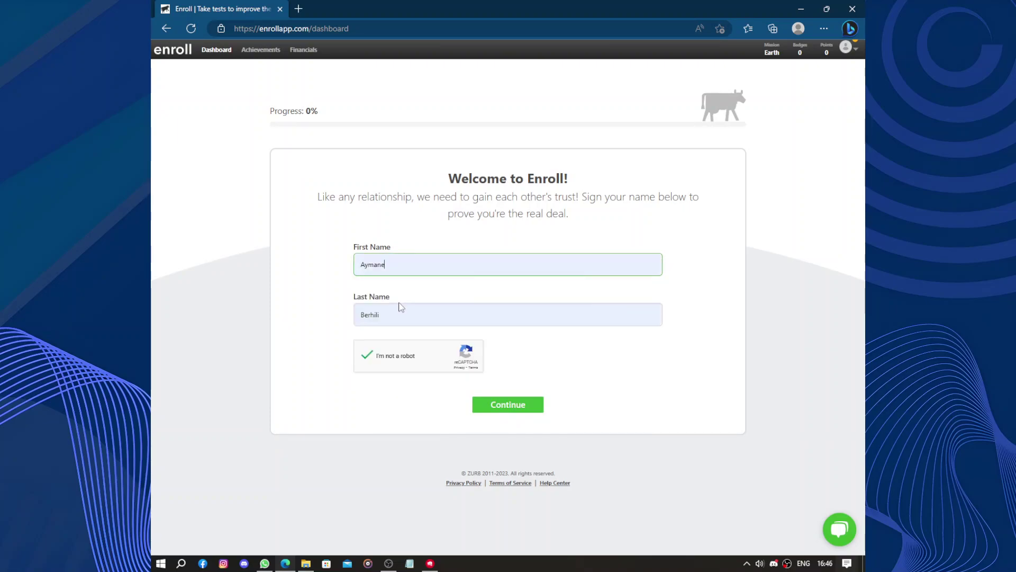
{"action": "left_click", "coordinate": [497, 406]}
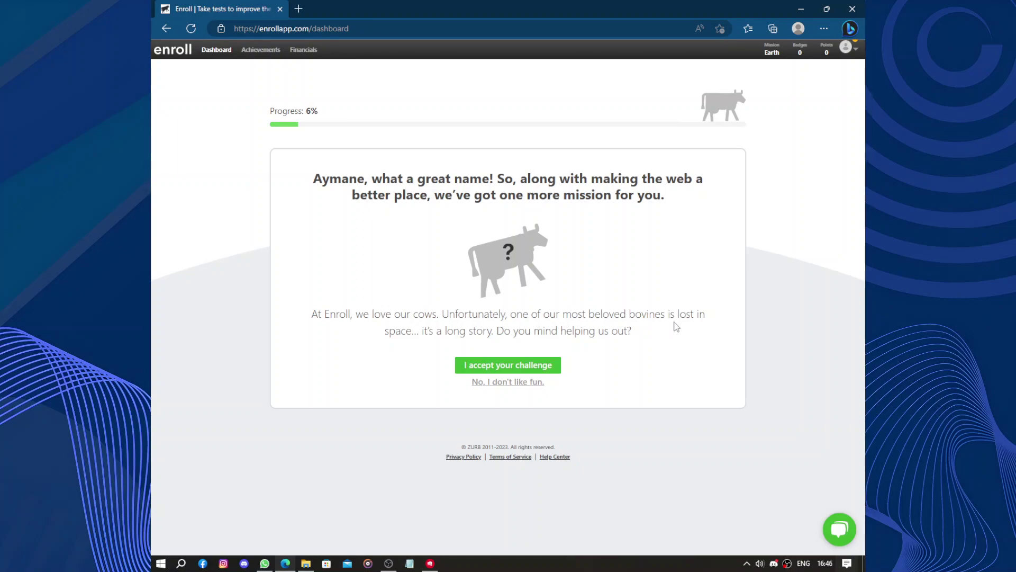
Step: Accept the lost cow challenge and start the getting-to-know-you questionnaire
{"action": "left_click", "coordinate": [543, 369]}
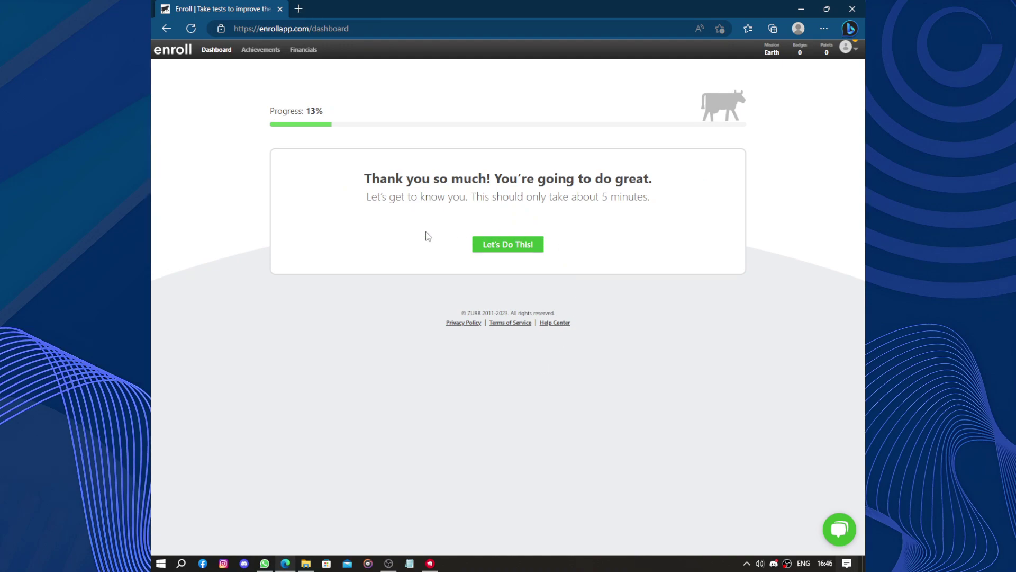
{"action": "left_click", "coordinate": [513, 245]}
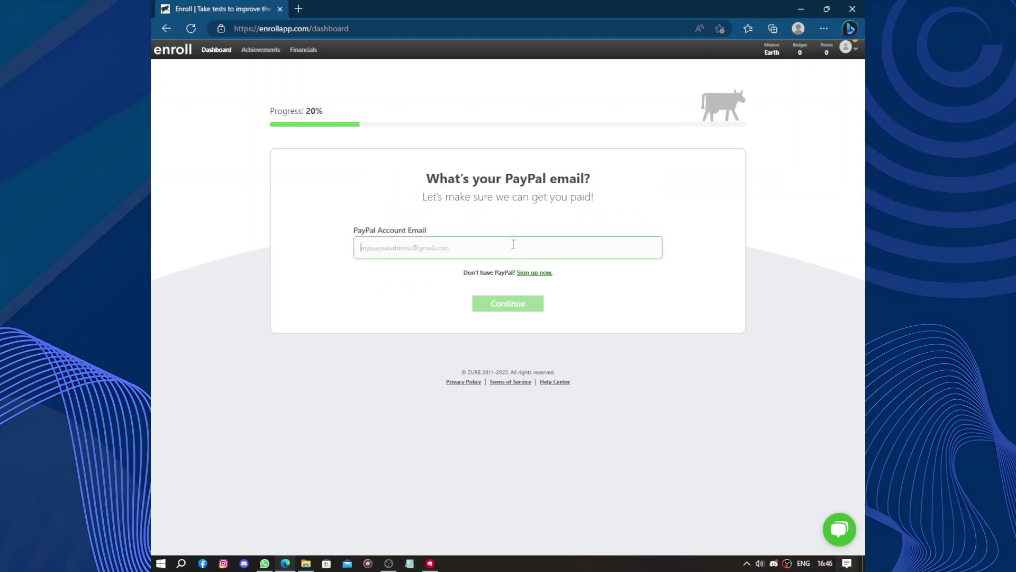
Step: Submit the PayPal account email and the fluent languages, including English and French
{"action": "left_click", "coordinate": [513, 244]}
{"action": "left_click", "coordinate": [491, 288]}
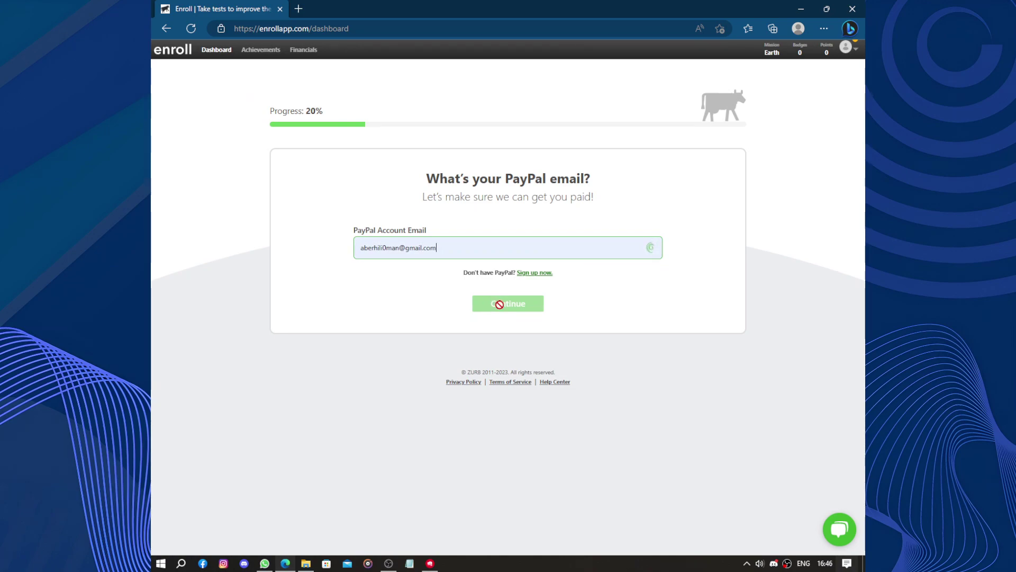
{"action": "left_click", "coordinate": [501, 306]}
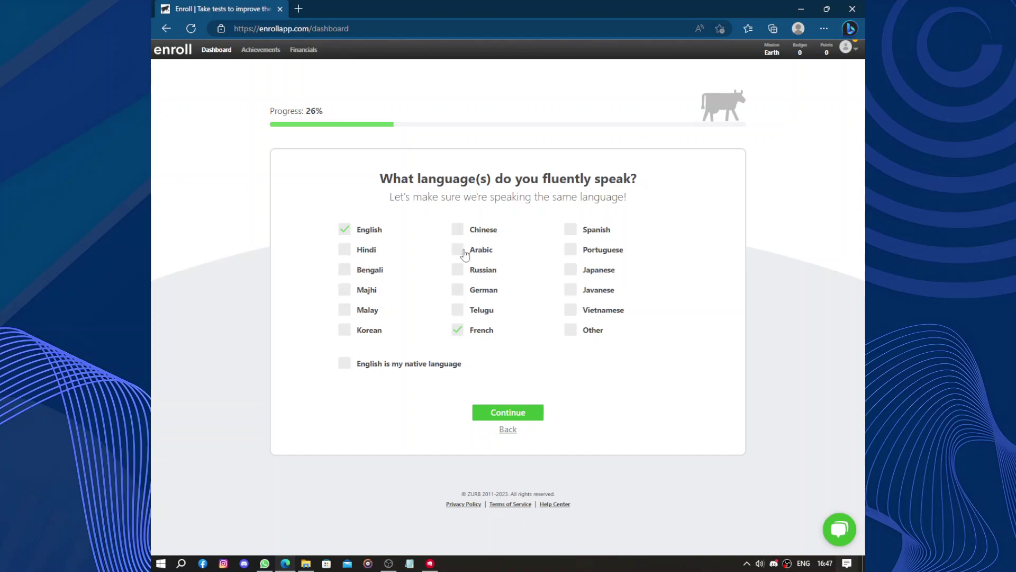
{"action": "left_click", "coordinate": [525, 413]}
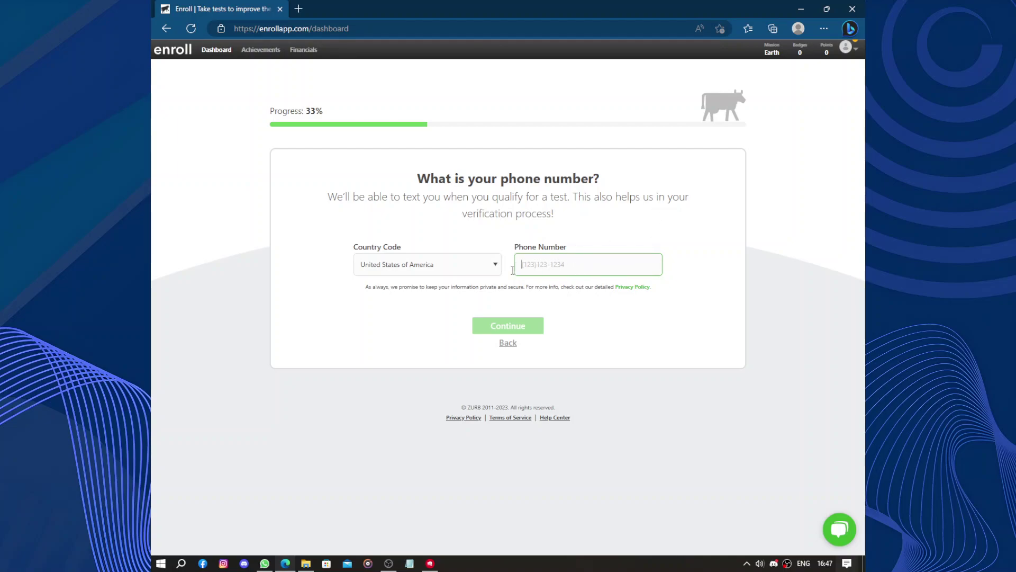
Step: Set the country code to Morocco, fill in the phone number, and submit the phone form
{"action": "left_click", "coordinate": [466, 264]}
{"action": "scroll", "coordinate": [426, 392], "scroll_direction": "up", "scroll_amount": 12}
{"action": "scroll", "coordinate": [426, 392], "scroll_direction": "up", "scroll_amount": 15}
{"action": "scroll", "coordinate": [427, 386], "scroll_direction": "down", "scroll_amount": 5}
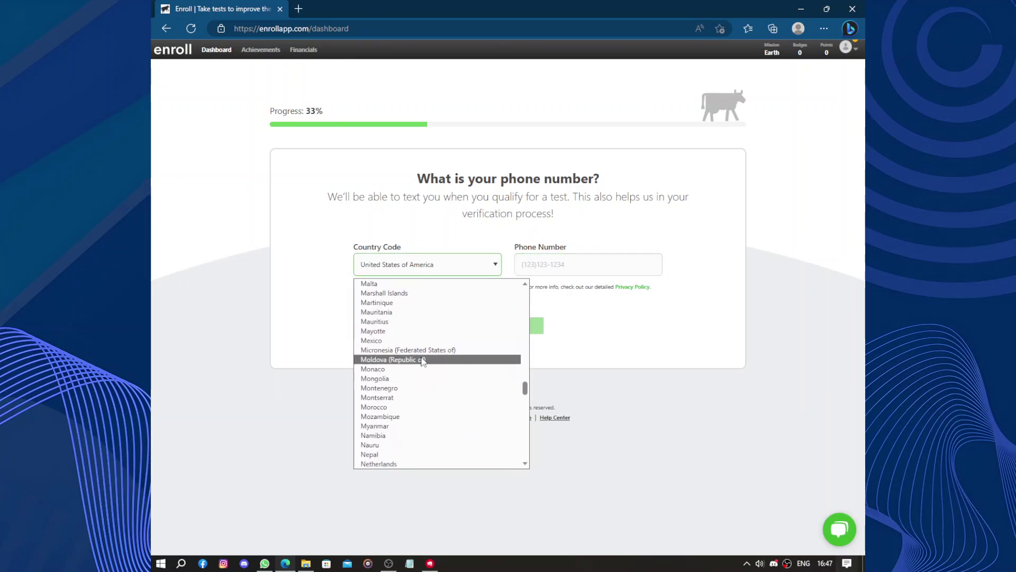
{"action": "left_click", "coordinate": [410, 407]}
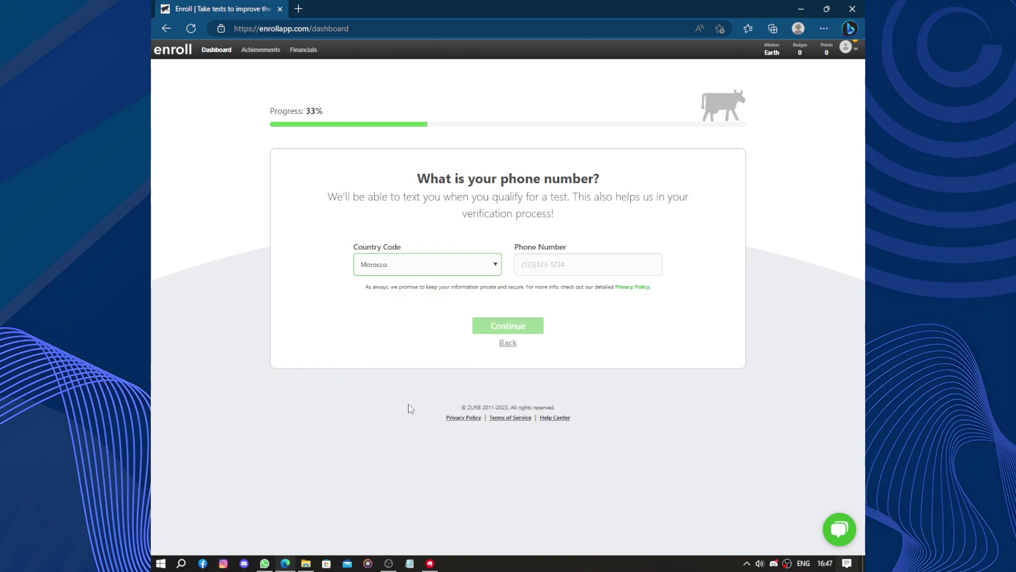
{"action": "left_click", "coordinate": [559, 265]}
{"action": "left_click", "coordinate": [565, 315]}
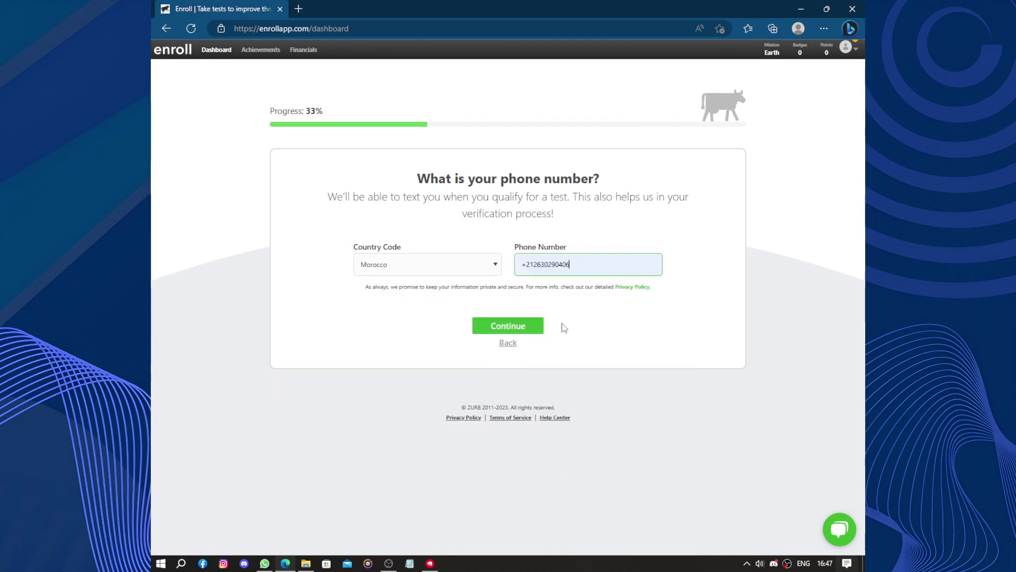
{"action": "left_click", "coordinate": [513, 327]}
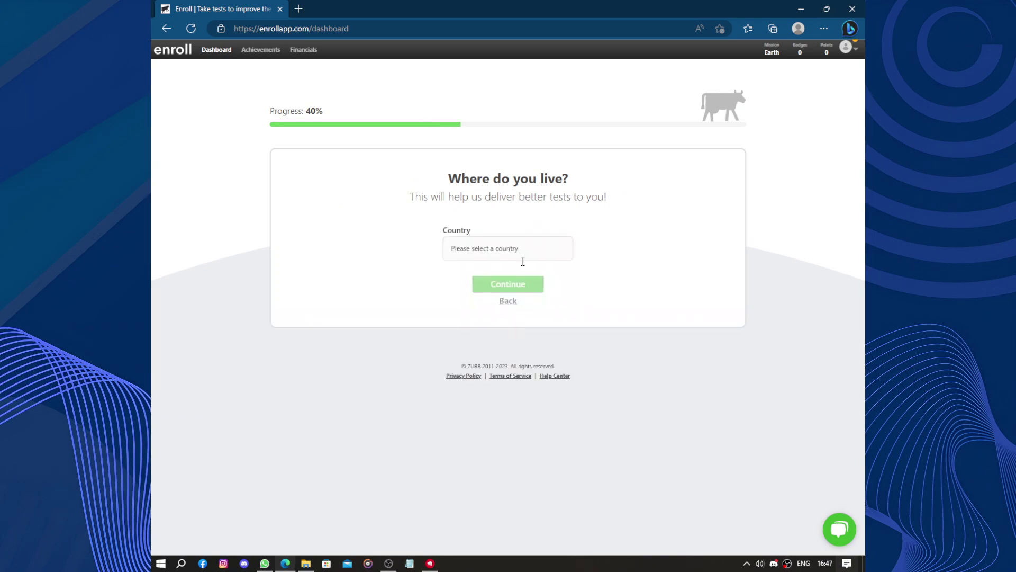
Step: Choose the country of residence from the country list and submit it
{"action": "left_click", "coordinate": [524, 250]}
{"action": "scroll", "coordinate": [511, 339], "scroll_direction": "down", "scroll_amount": 10}
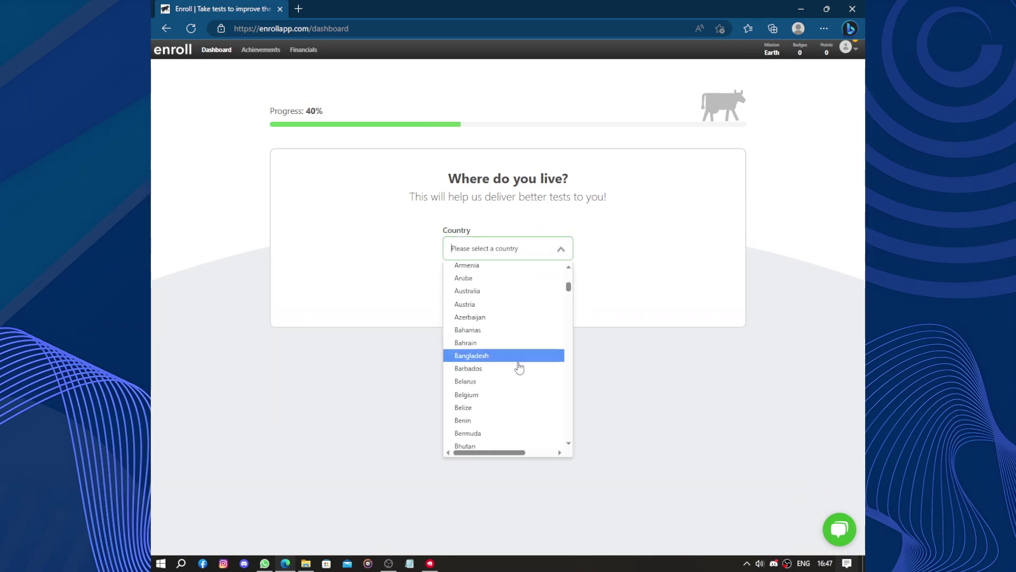
{"action": "scroll", "coordinate": [522, 366], "scroll_direction": "down", "scroll_amount": 20}
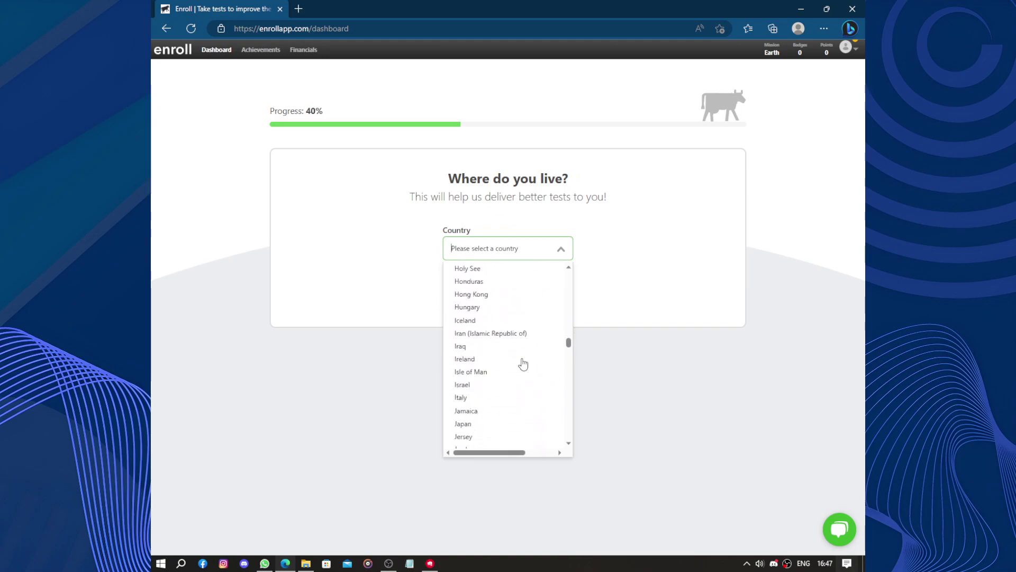
{"action": "scroll", "coordinate": [523, 364], "scroll_direction": "down", "scroll_amount": 2}
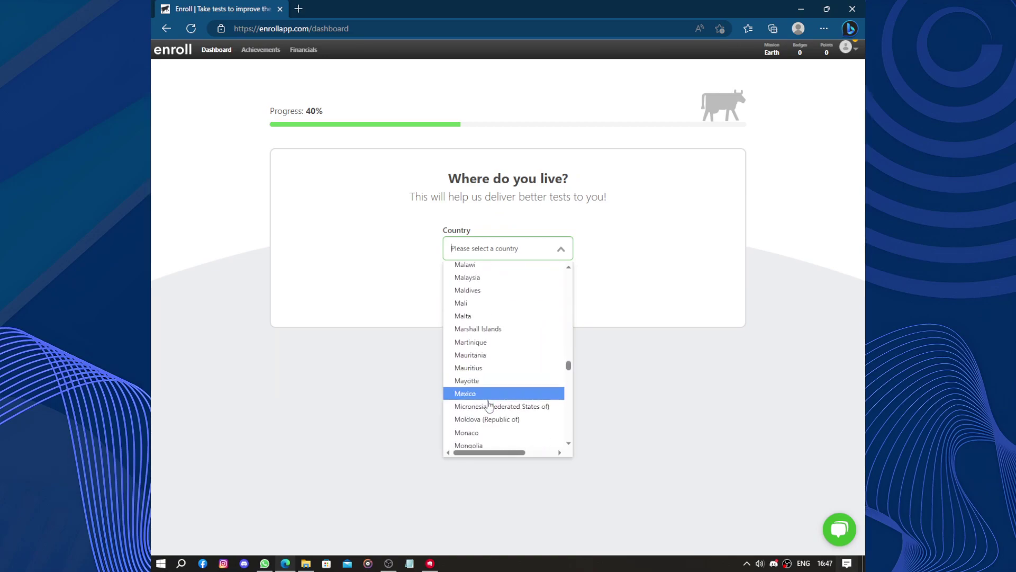
{"action": "scroll", "coordinate": [491, 433], "scroll_direction": "down", "scroll_amount": 1}
{"action": "left_click", "coordinate": [487, 437]}
{"action": "left_click", "coordinate": [509, 285]}
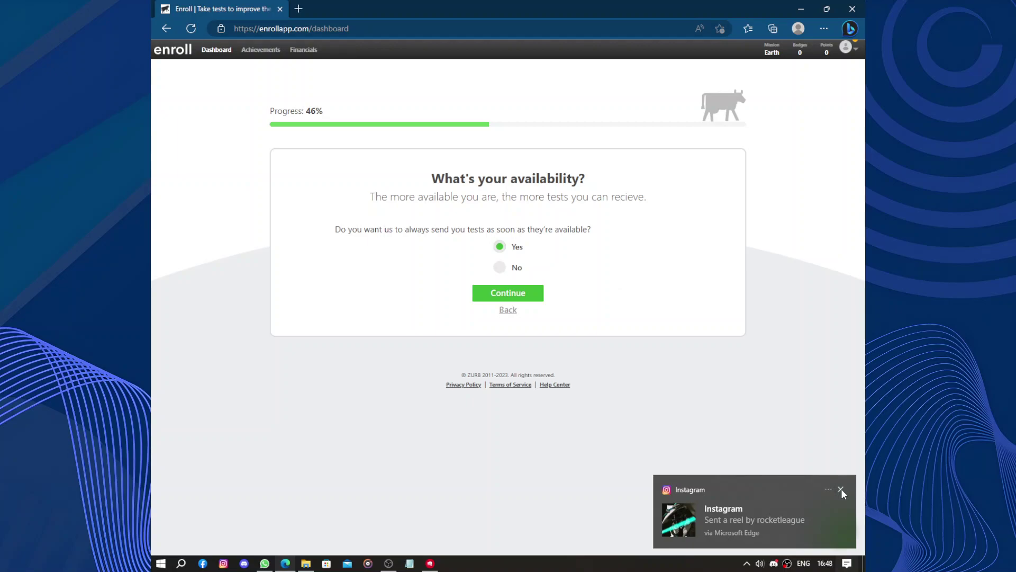
Step: Dismiss the Instagram notification and submit Yes for always receiving tests as soon as they're available
{"action": "left_click", "coordinate": [840, 489]}
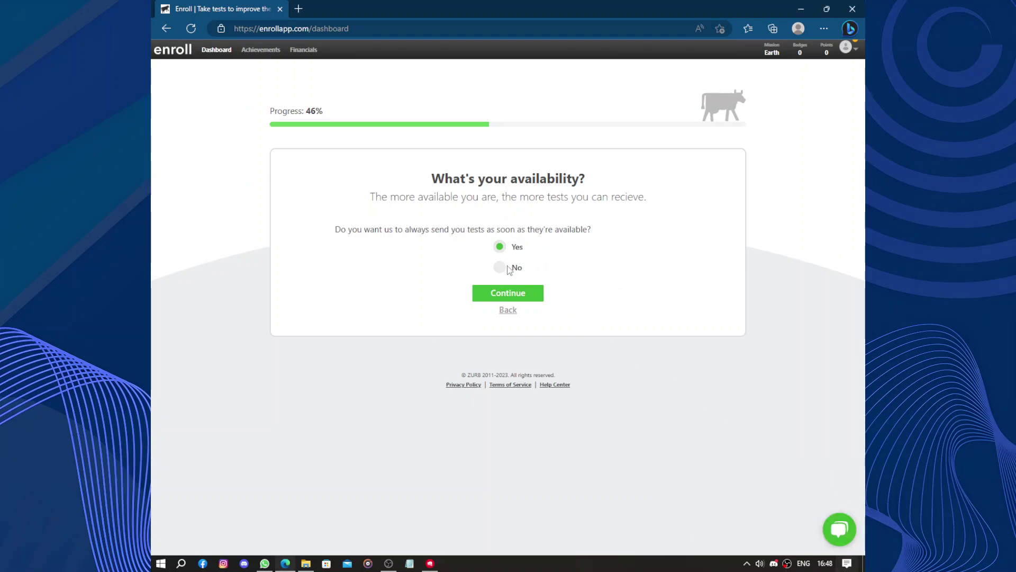
{"action": "left_click", "coordinate": [514, 294]}
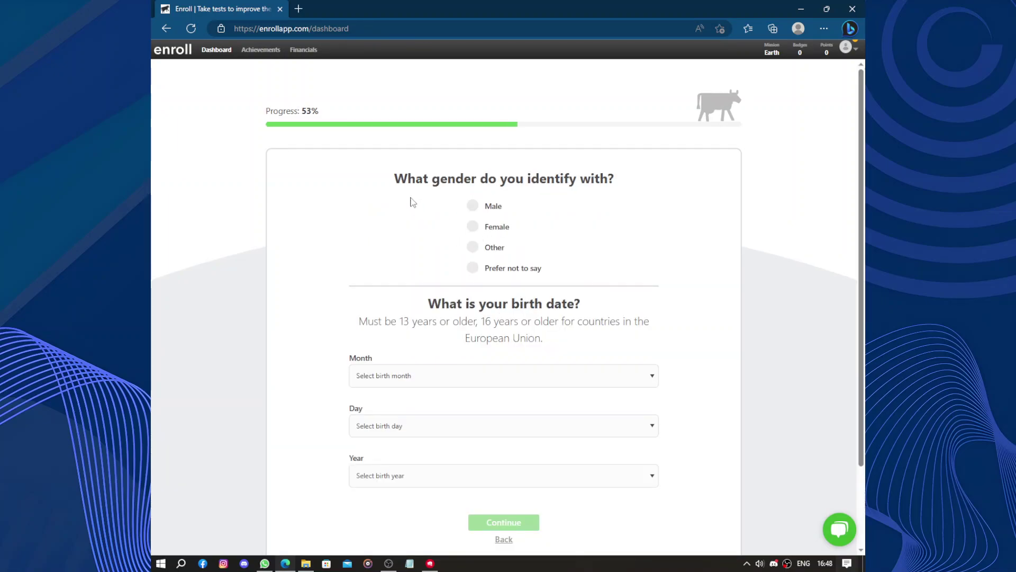
Step: Set the gender to Male, enter the birth month, day and year, and submit the answers
{"action": "left_click", "coordinate": [469, 205]}
{"action": "scroll", "coordinate": [575, 231], "scroll_direction": "down", "scroll_amount": 2}
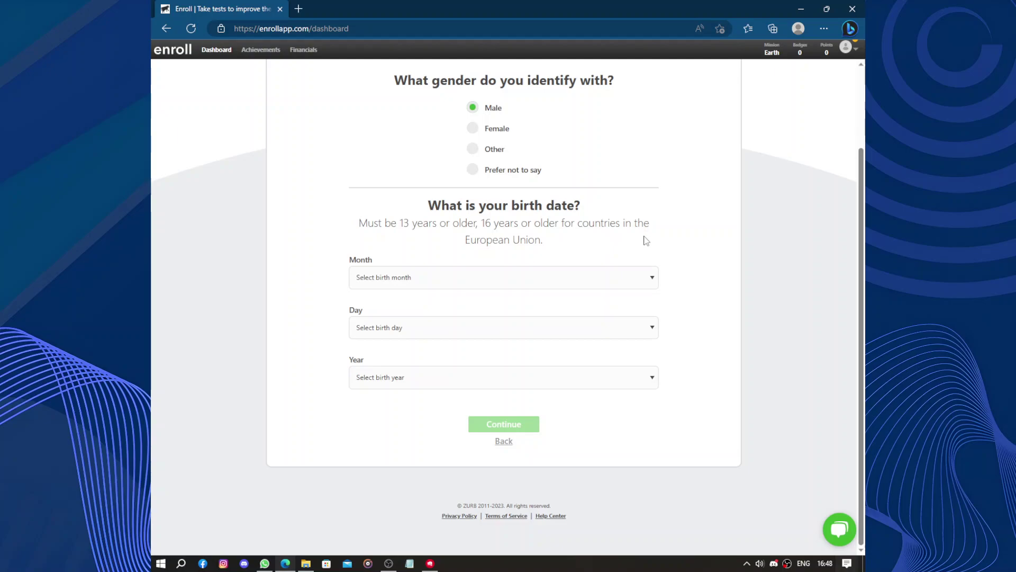
{"action": "left_click", "coordinate": [624, 281]}
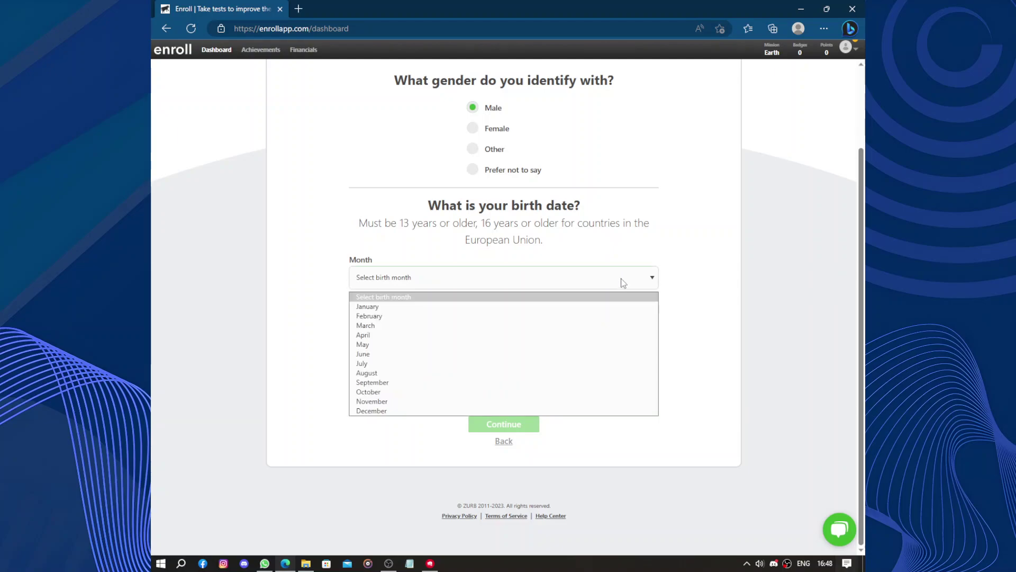
{"action": "left_click", "coordinate": [390, 373]}
{"action": "left_click", "coordinate": [443, 328]}
{"action": "left_click", "coordinate": [386, 413]}
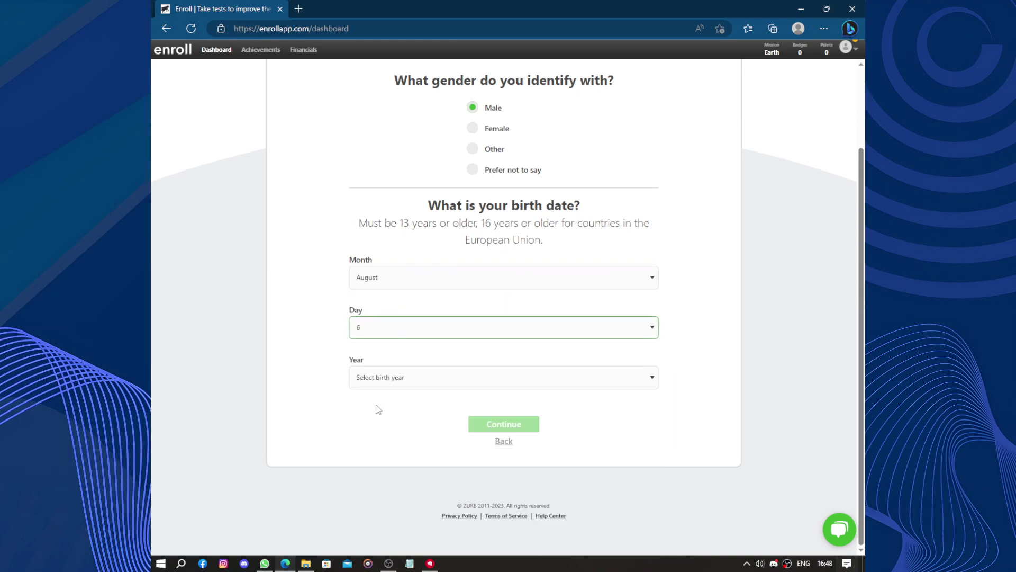
{"action": "left_click", "coordinate": [403, 376]}
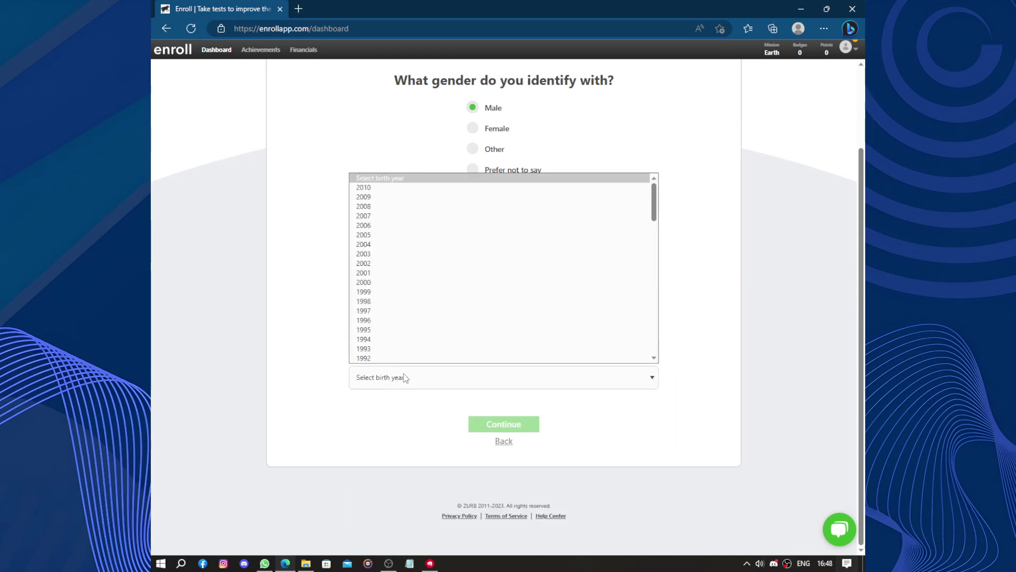
{"action": "left_click", "coordinate": [405, 237]}
{"action": "left_click", "coordinate": [499, 425]}
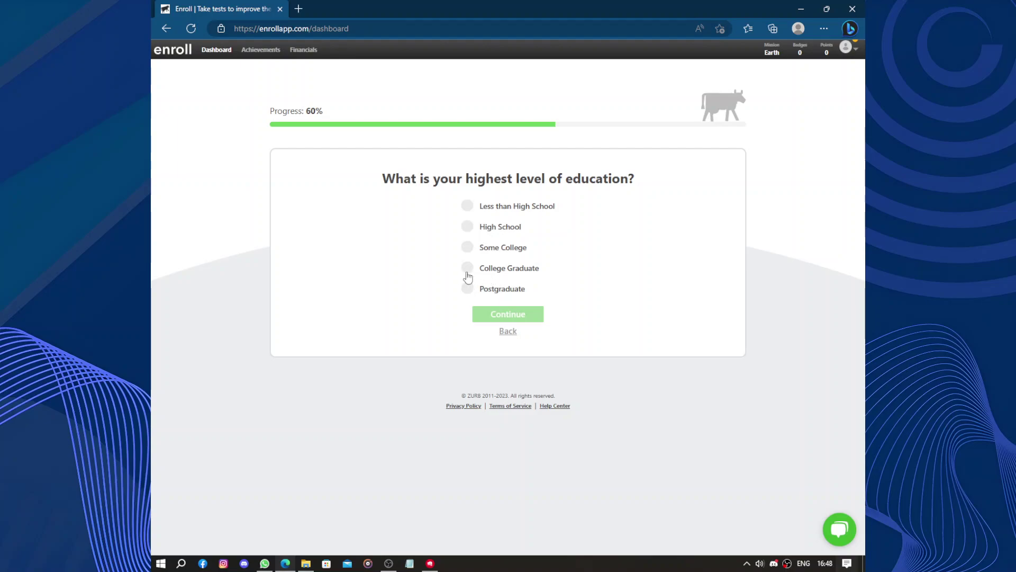
Step: Submit High School as the highest level of education and set the current work status to "I'm a student"
{"action": "left_click", "coordinate": [465, 227]}
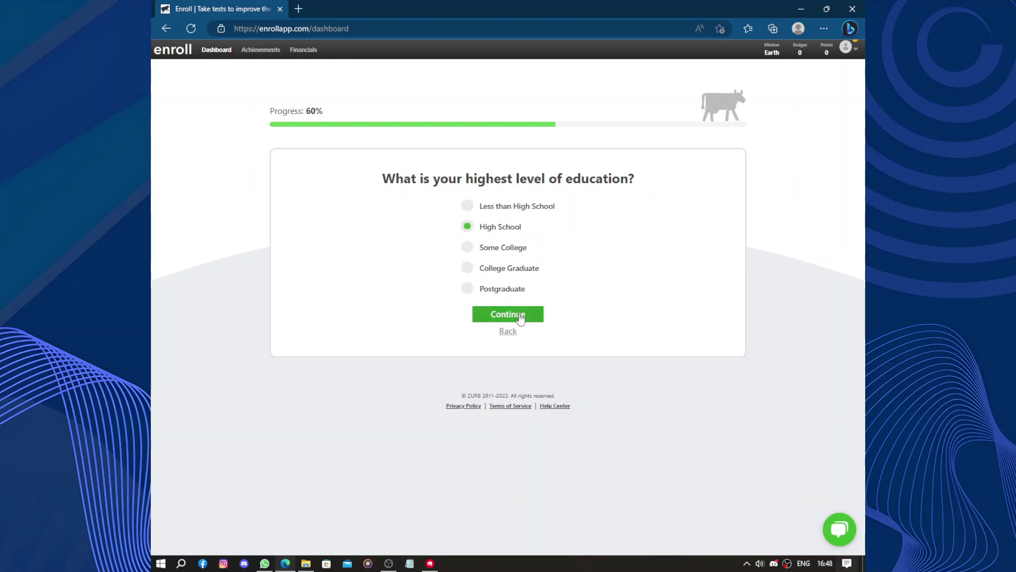
{"action": "left_click", "coordinate": [520, 315]}
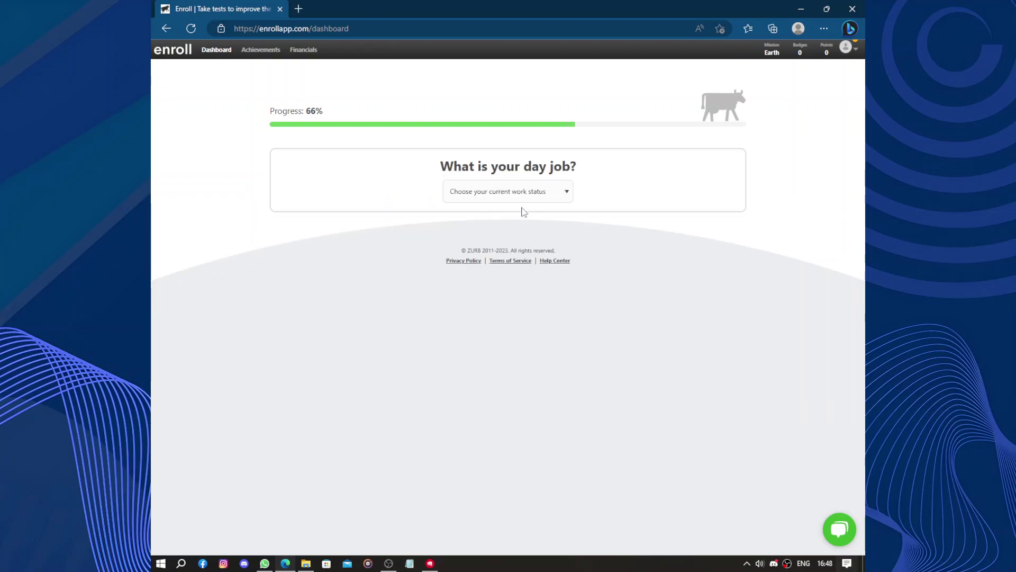
{"action": "left_click", "coordinate": [526, 192]}
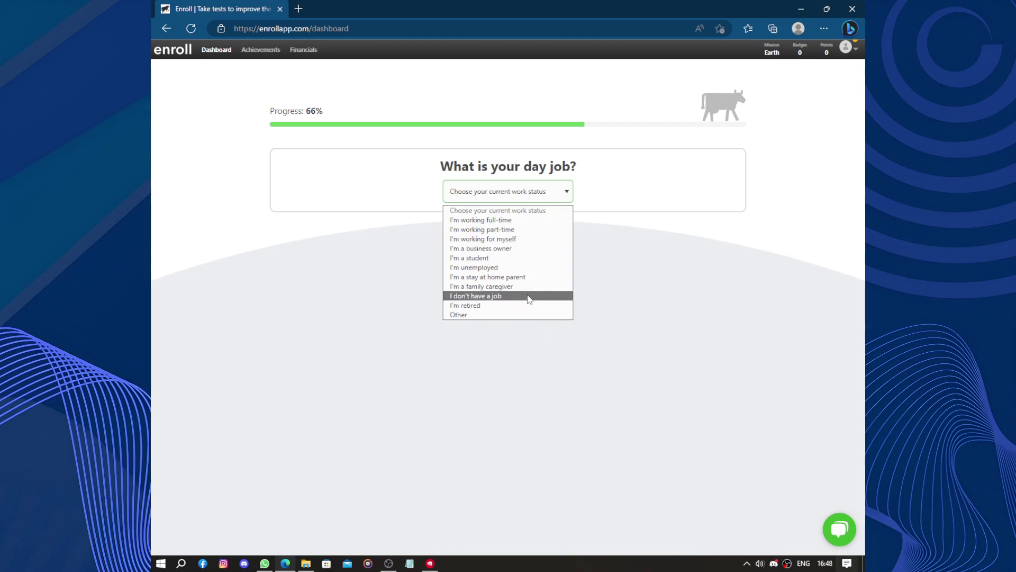
{"action": "left_click", "coordinate": [537, 259]}
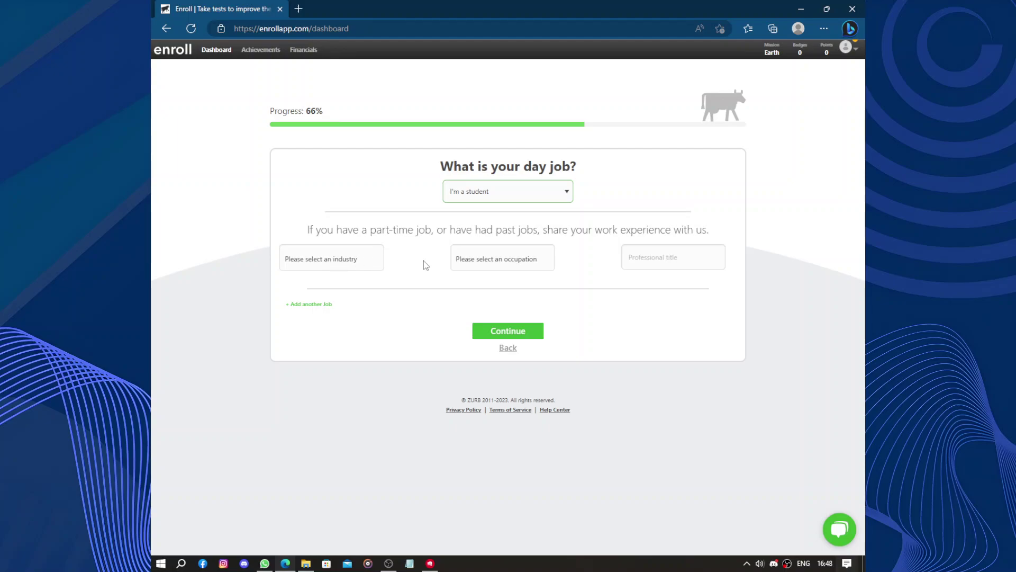
{"action": "left_click", "coordinate": [688, 260]}
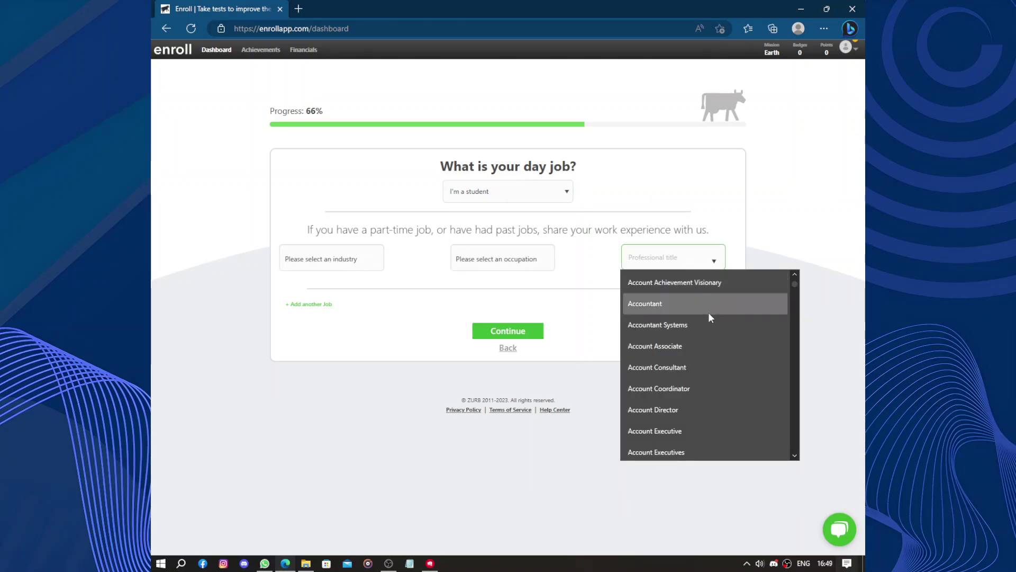
{"action": "scroll", "coordinate": [709, 312], "scroll_direction": "down", "scroll_amount": 5}
{"action": "scroll", "coordinate": [708, 313], "scroll_direction": "down", "scroll_amount": 15}
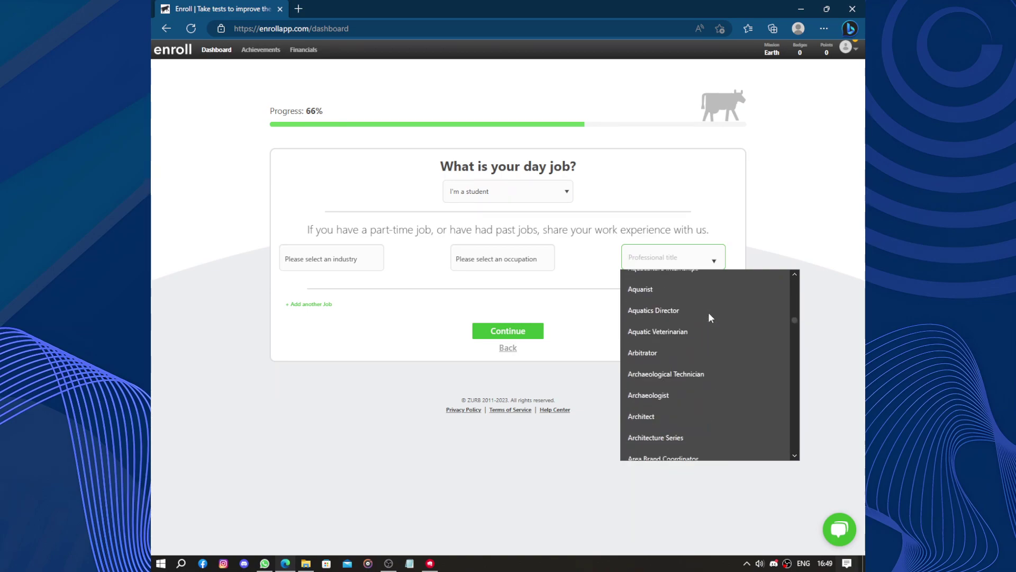
{"action": "scroll", "coordinate": [710, 316], "scroll_direction": "down", "scroll_amount": 15}
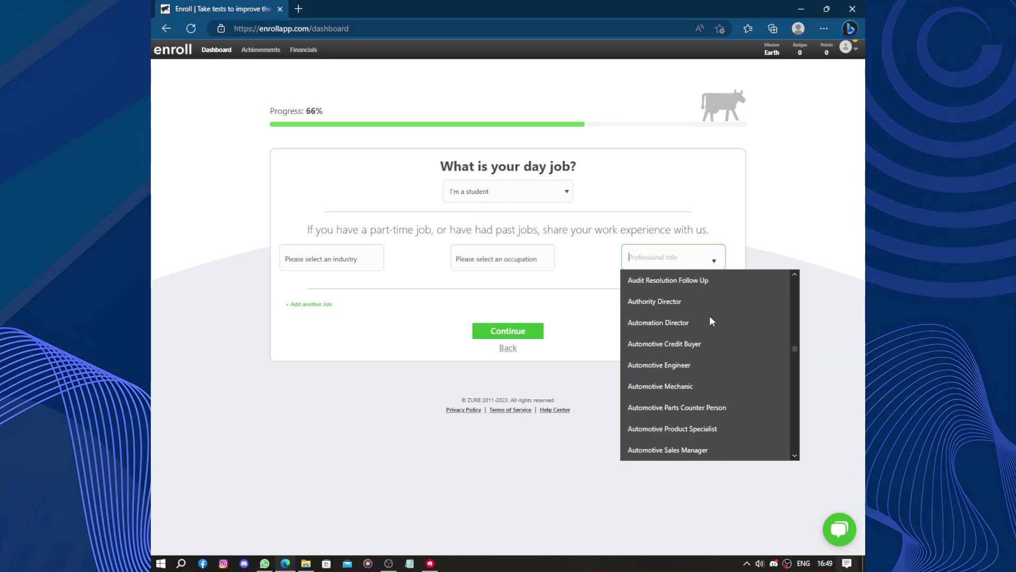
{"action": "left_click", "coordinate": [626, 246]}
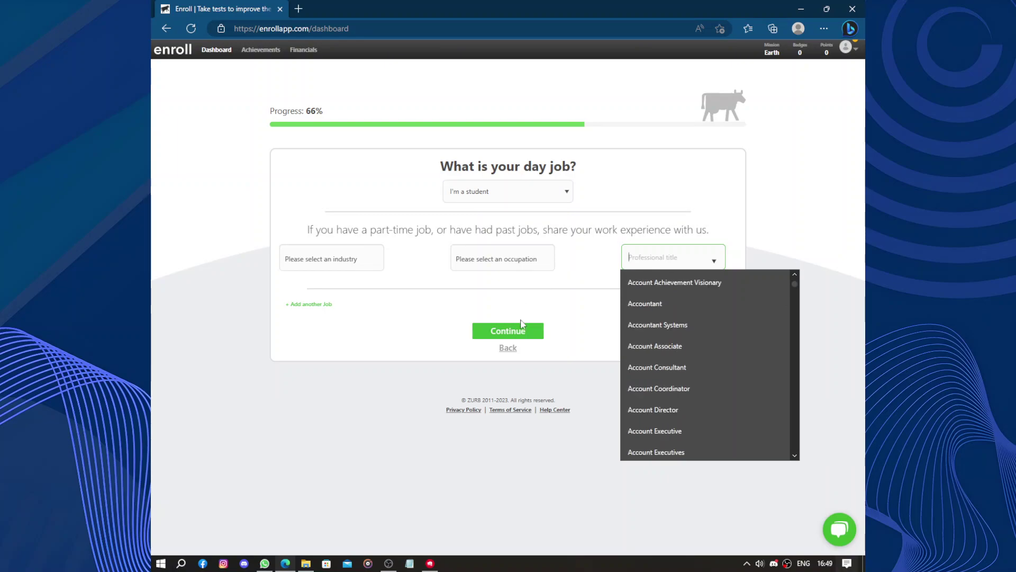
{"action": "left_click", "coordinate": [524, 299]}
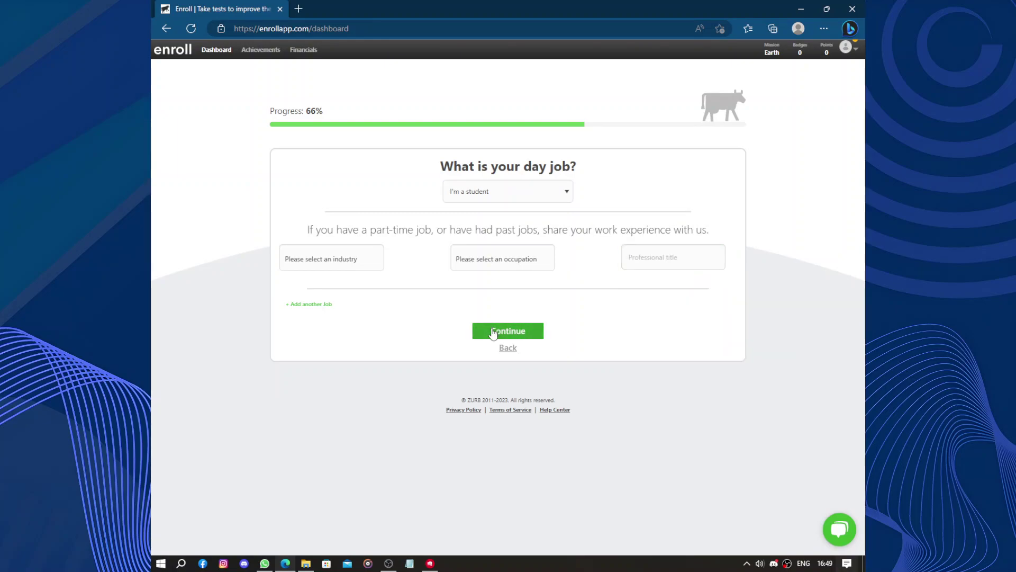
Step: Submit the student work status without adding any past job and choose Welcoming Visitors as the first job skill
{"action": "left_click", "coordinate": [493, 332]}
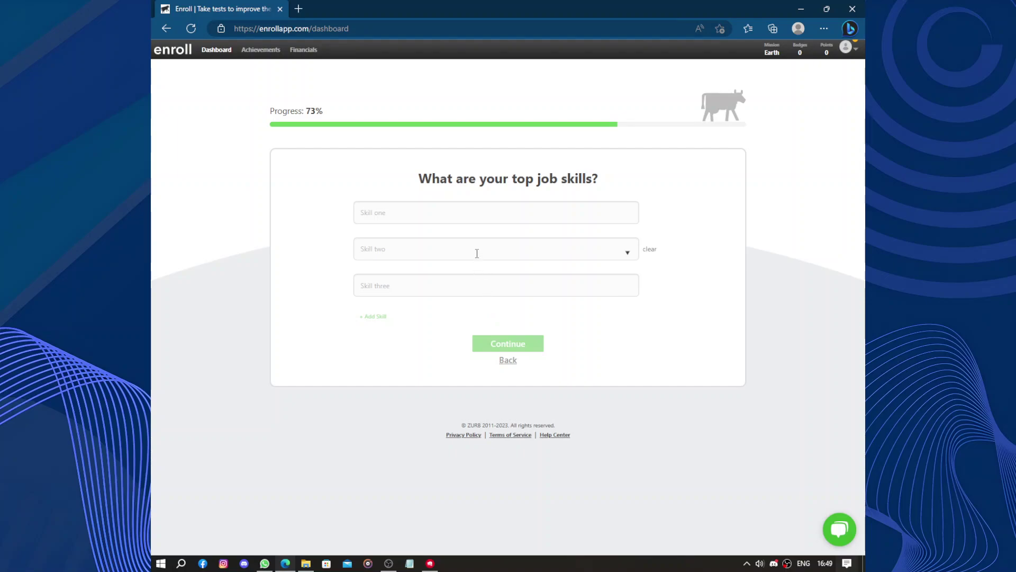
{"action": "left_click", "coordinate": [495, 218]}
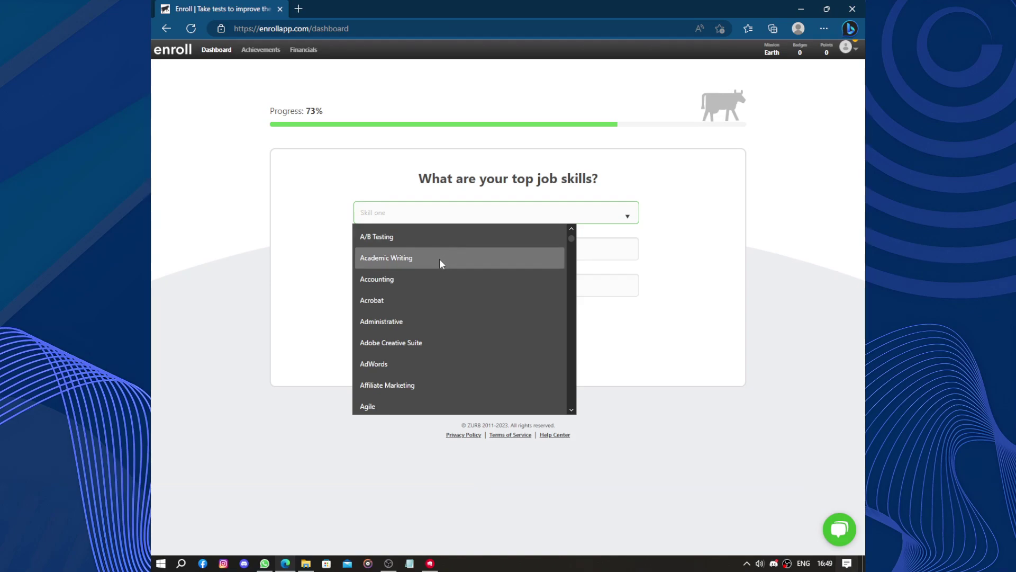
{"action": "scroll", "coordinate": [430, 295], "scroll_direction": "down", "scroll_amount": 2}
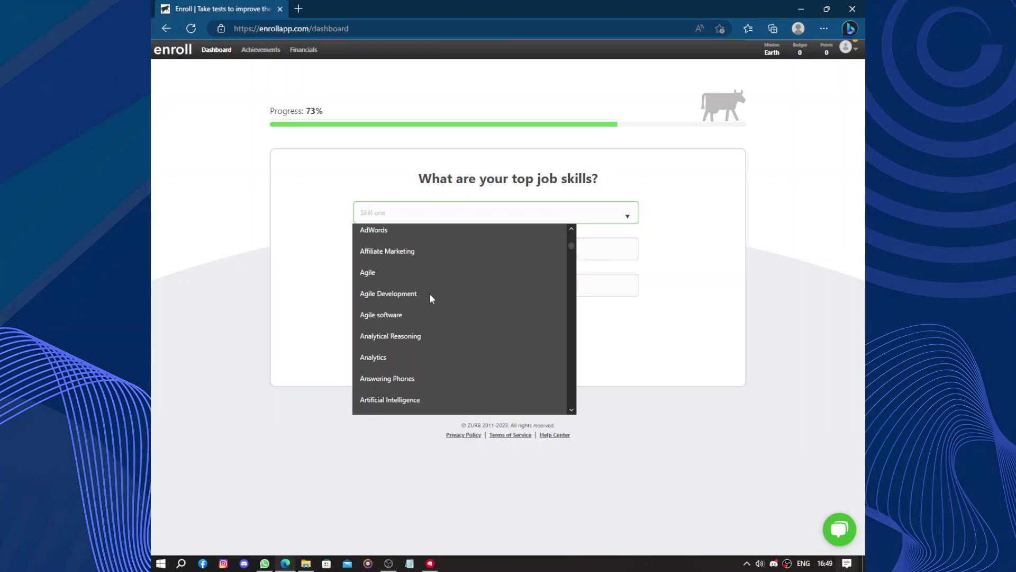
{"action": "scroll", "coordinate": [430, 291], "scroll_direction": "down", "scroll_amount": 3}
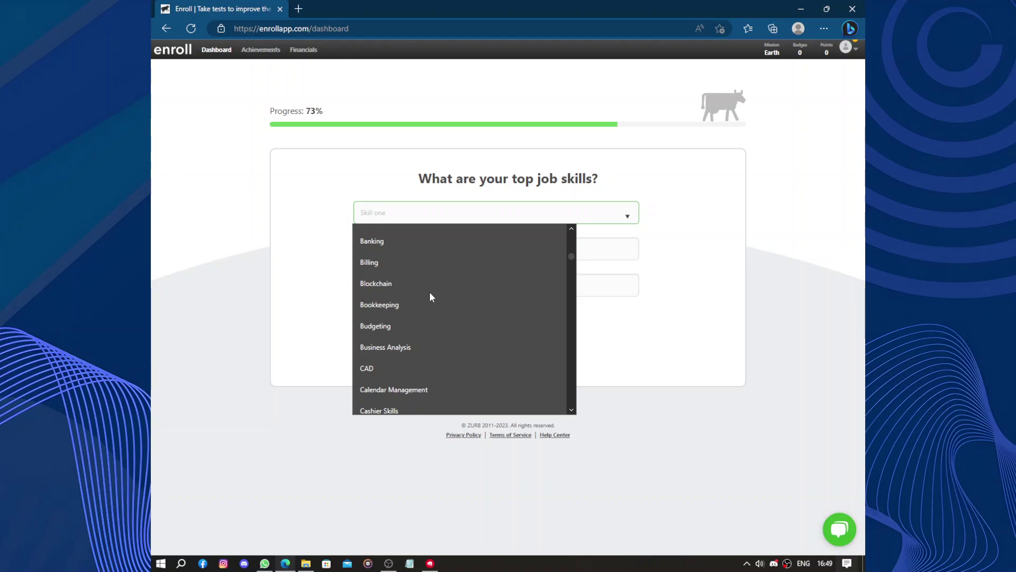
{"action": "scroll", "coordinate": [430, 294], "scroll_direction": "down", "scroll_amount": 2}
{"action": "scroll", "coordinate": [429, 294], "scroll_direction": "down", "scroll_amount": 4}
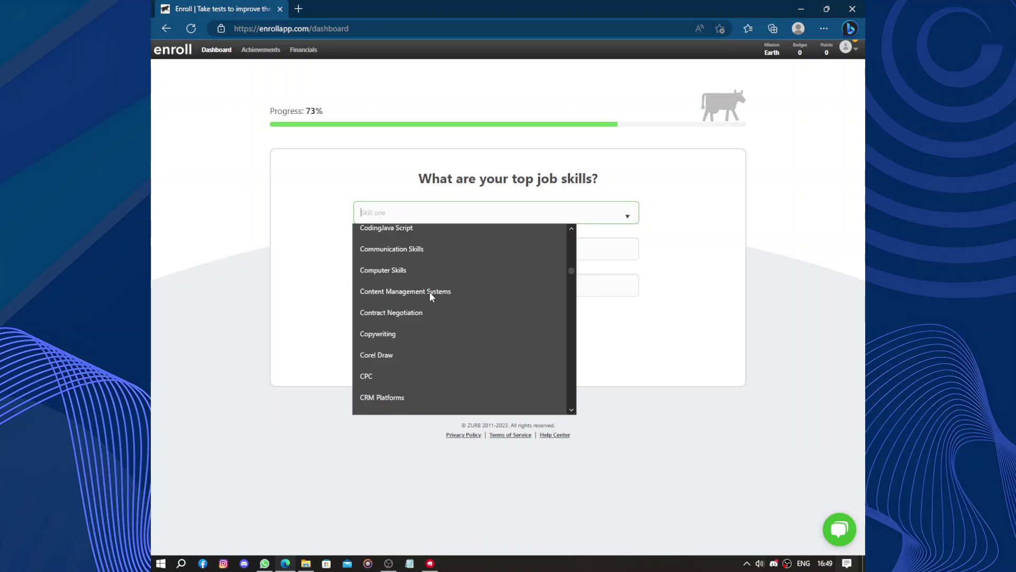
{"action": "scroll", "coordinate": [430, 297], "scroll_direction": "down", "scroll_amount": 1}
{"action": "scroll", "coordinate": [430, 297], "scroll_direction": "up", "scroll_amount": 1}
{"action": "scroll", "coordinate": [430, 296], "scroll_direction": "down", "scroll_amount": 3}
{"action": "left_click_drag", "start_coordinate": [572, 290], "coordinate": [571, 399]}
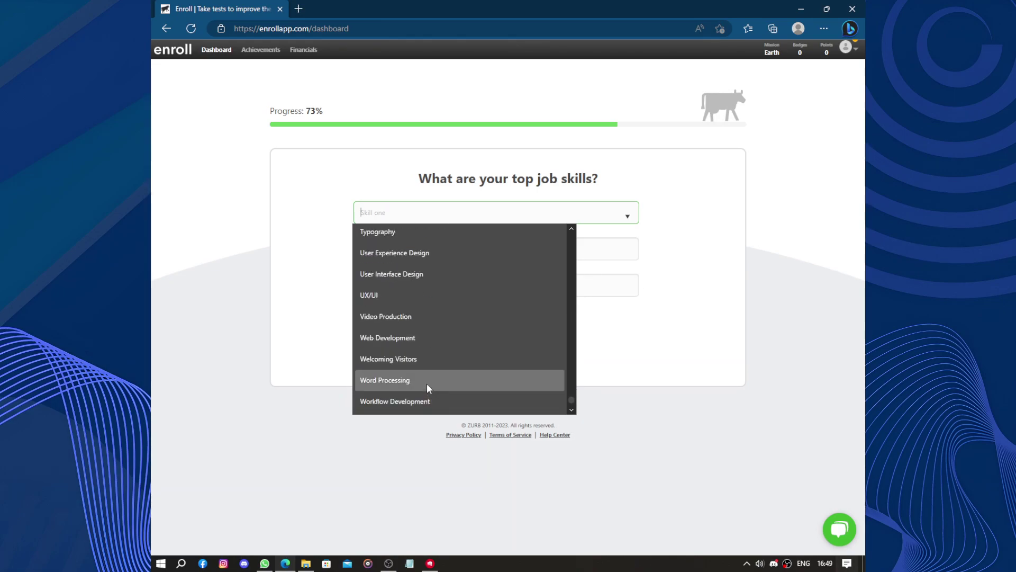
{"action": "left_click", "coordinate": [420, 357]}
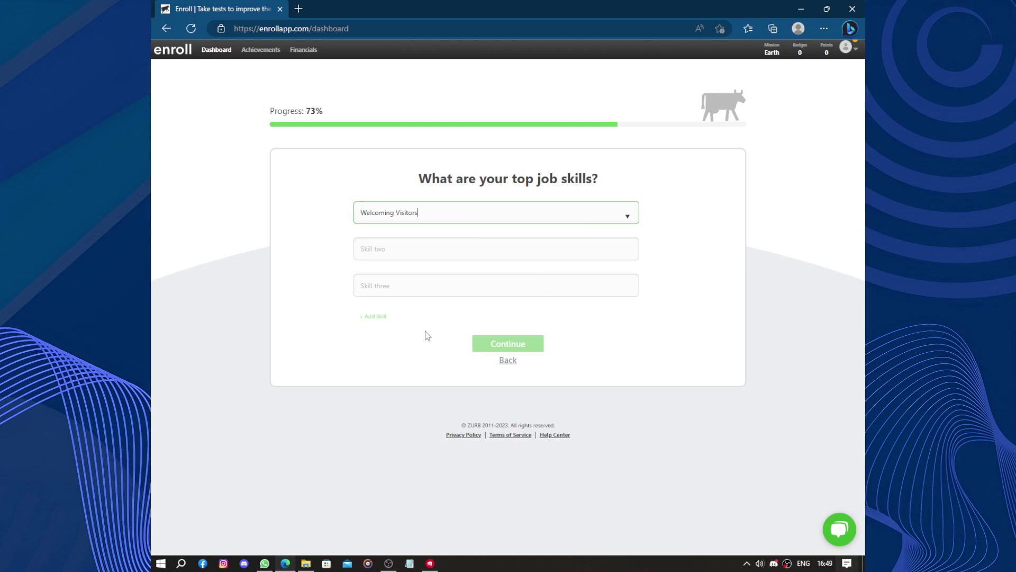
Step: Choose Transcription as the second job skill
{"action": "left_click", "coordinate": [444, 252]}
{"action": "scroll", "coordinate": [418, 380], "scroll_direction": "down", "scroll_amount": 20}
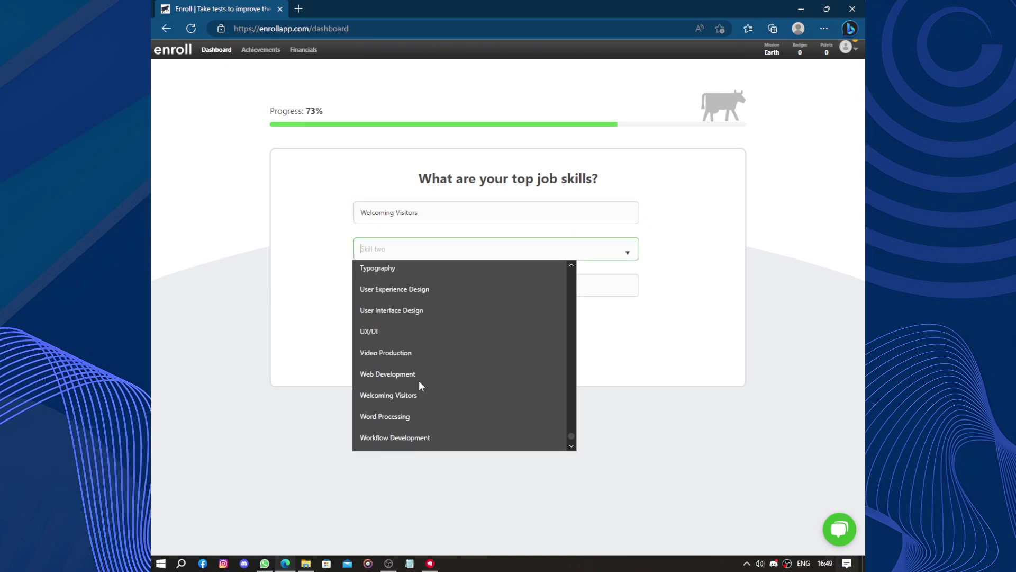
{"action": "scroll", "coordinate": [410, 347], "scroll_direction": "up", "scroll_amount": 1}
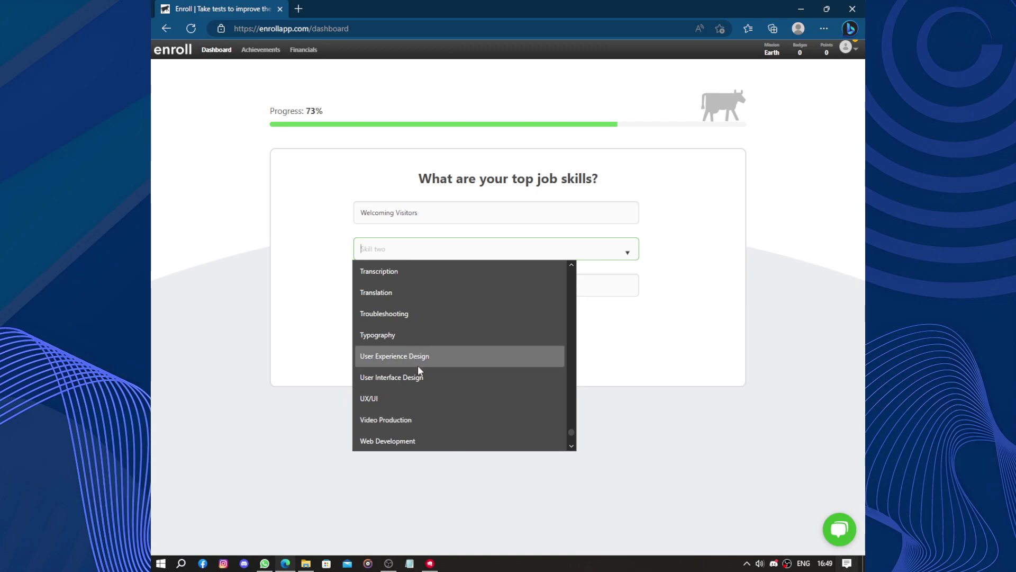
{"action": "scroll", "coordinate": [443, 357], "scroll_direction": "up", "scroll_amount": 1}
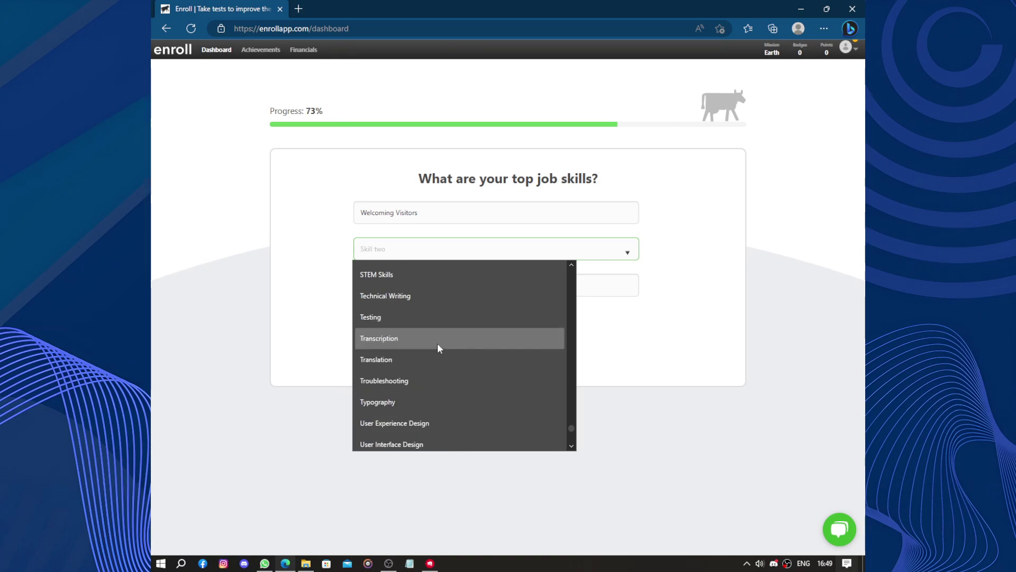
{"action": "left_click", "coordinate": [435, 342]}
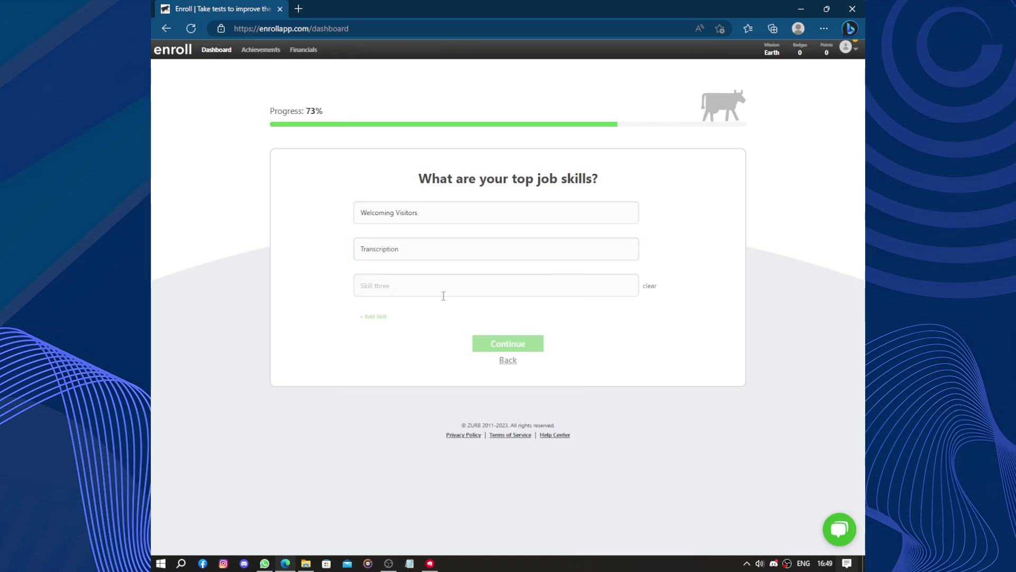
Step: Choose Translation as the third job skill
{"action": "left_click", "coordinate": [440, 291]}
{"action": "scroll", "coordinate": [393, 460], "scroll_direction": "down", "scroll_amount": 20}
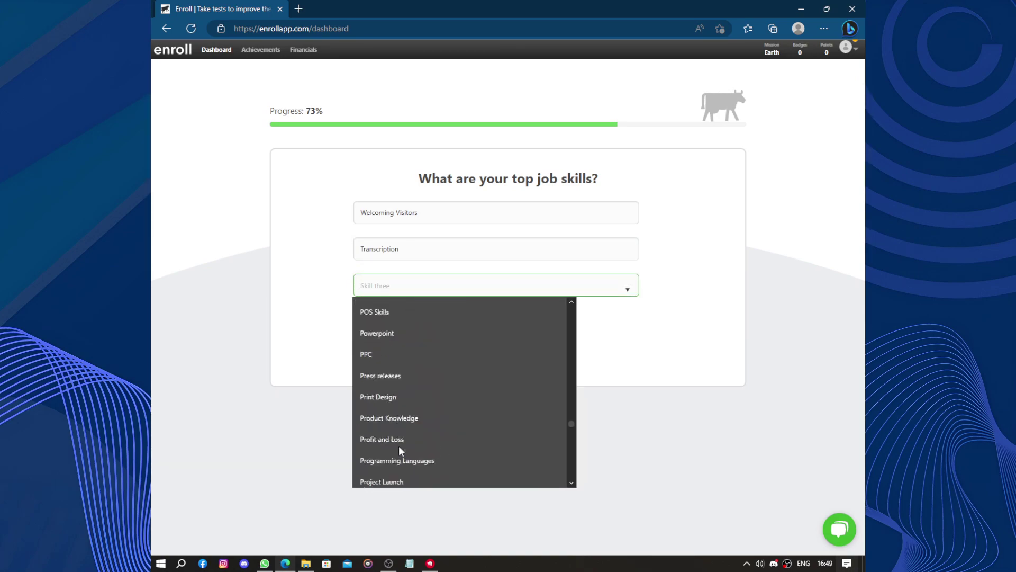
{"action": "scroll", "coordinate": [399, 446], "scroll_direction": "down", "scroll_amount": 10}
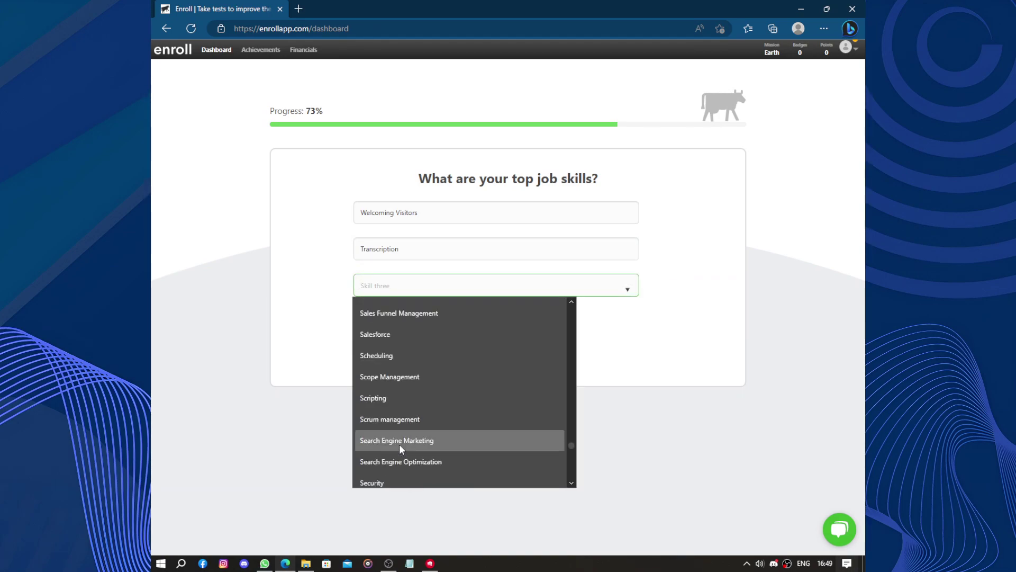
{"action": "scroll", "coordinate": [400, 443], "scroll_direction": "up", "scroll_amount": 1}
{"action": "scroll", "coordinate": [400, 444], "scroll_direction": "down", "scroll_amount": 6}
{"action": "scroll", "coordinate": [399, 444], "scroll_direction": "up", "scroll_amount": 2}
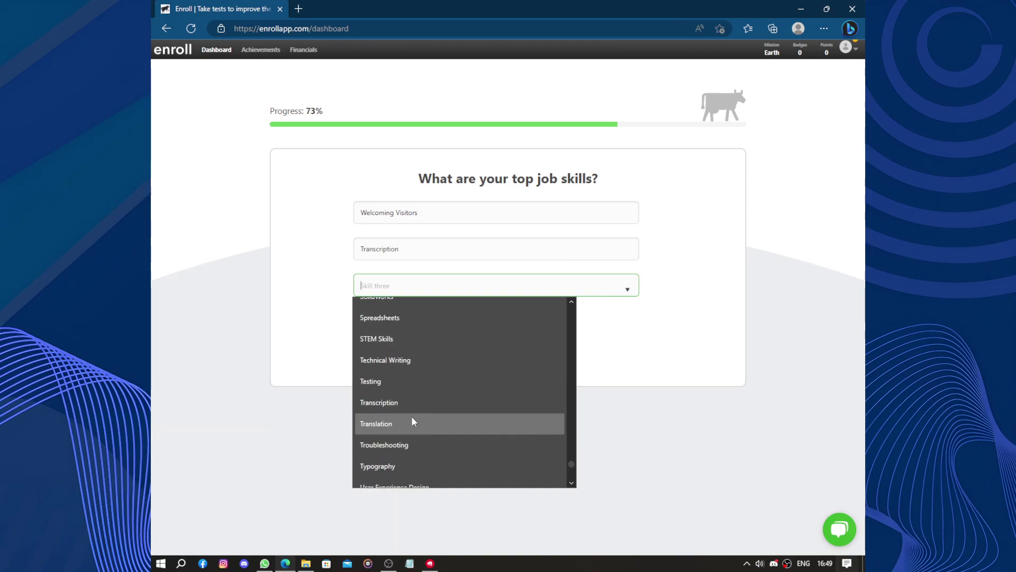
{"action": "left_click", "coordinate": [413, 422]}
Step: Add a fourth job skill and set it to Editing
{"action": "left_click", "coordinate": [372, 316]}
{"action": "scroll", "coordinate": [412, 412], "scroll_direction": "down", "scroll_amount": 8}
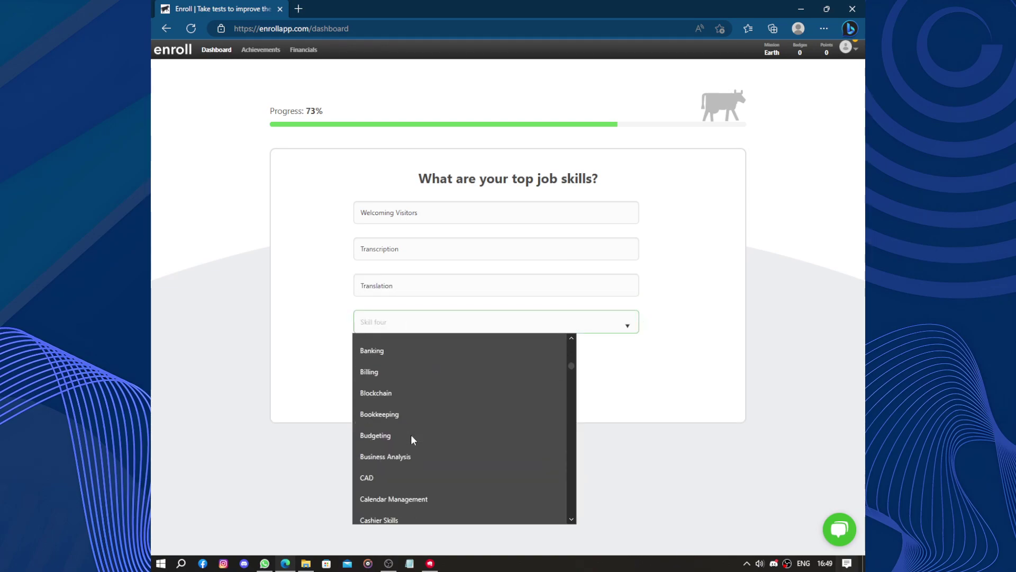
{"action": "scroll", "coordinate": [411, 434], "scroll_direction": "down", "scroll_amount": 6}
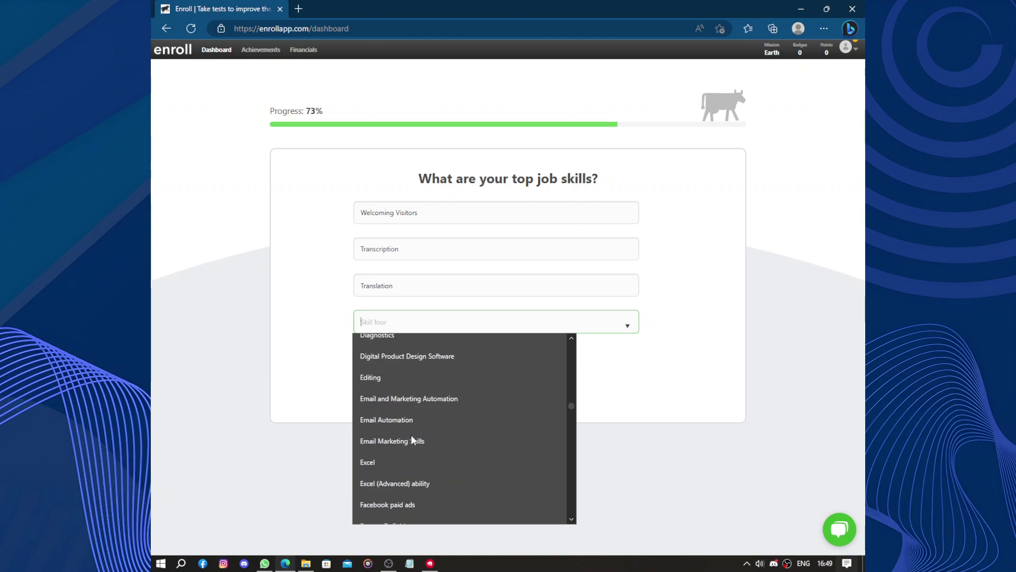
{"action": "left_click", "coordinate": [391, 378]}
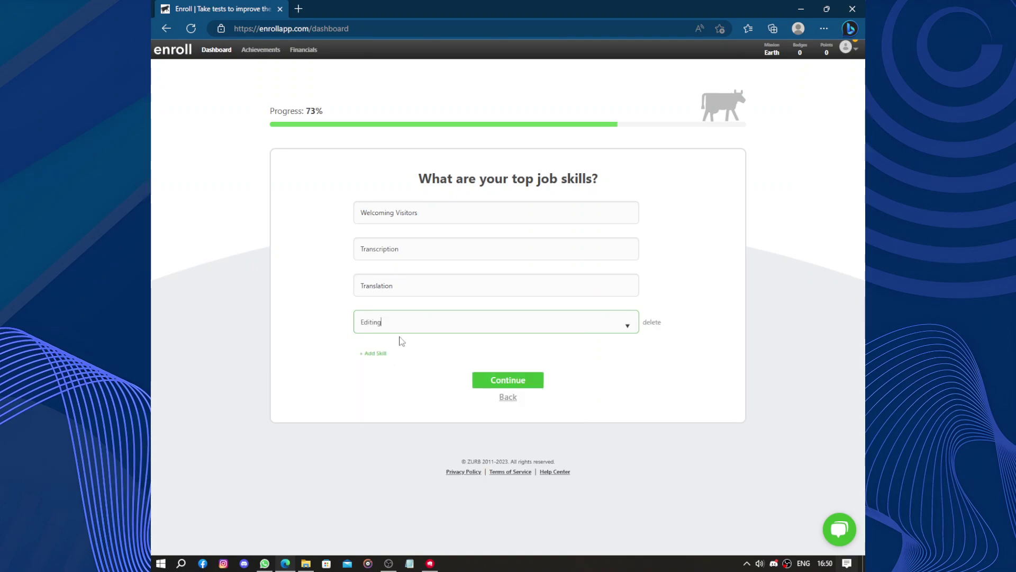
Step: Add a fifth job skill, set it to Reporting, and submit the list of top job skills
{"action": "left_click", "coordinate": [371, 355]}
{"action": "scroll", "coordinate": [418, 279], "scroll_direction": "down", "scroll_amount": 14}
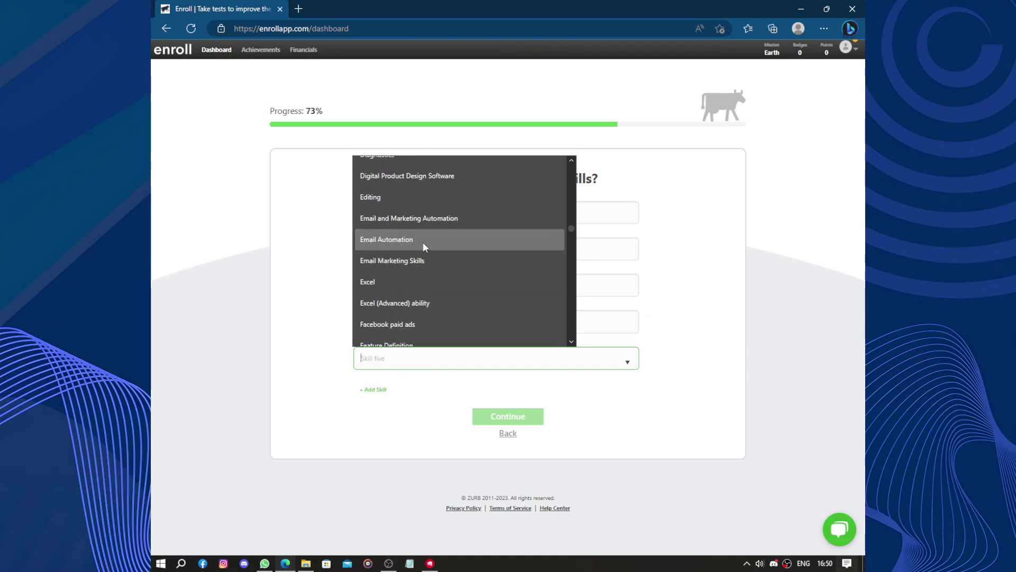
{"action": "scroll", "coordinate": [422, 242], "scroll_direction": "down", "scroll_amount": 1}
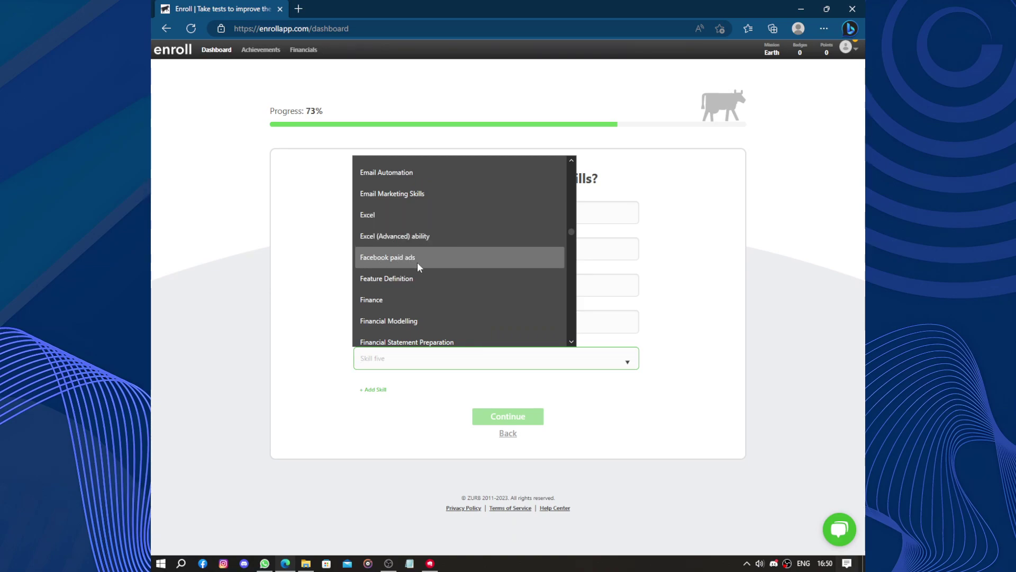
{"action": "scroll", "coordinate": [426, 275], "scroll_direction": "down", "scroll_amount": 3}
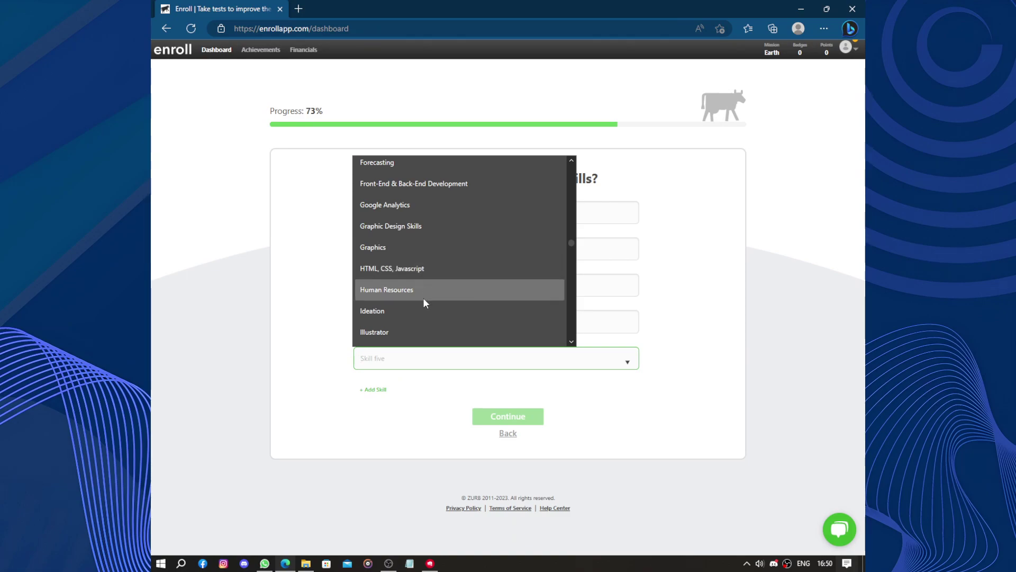
{"action": "scroll", "coordinate": [423, 298], "scroll_direction": "down", "scroll_amount": 1}
{"action": "scroll", "coordinate": [423, 298], "scroll_direction": "down", "scroll_amount": 3}
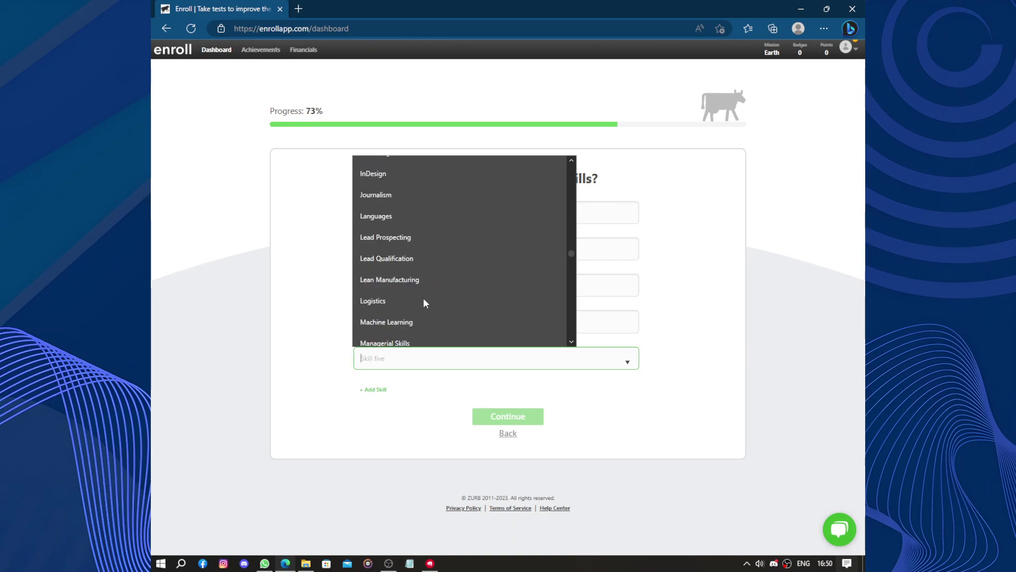
{"action": "scroll", "coordinate": [423, 300], "scroll_direction": "down", "scroll_amount": 4}
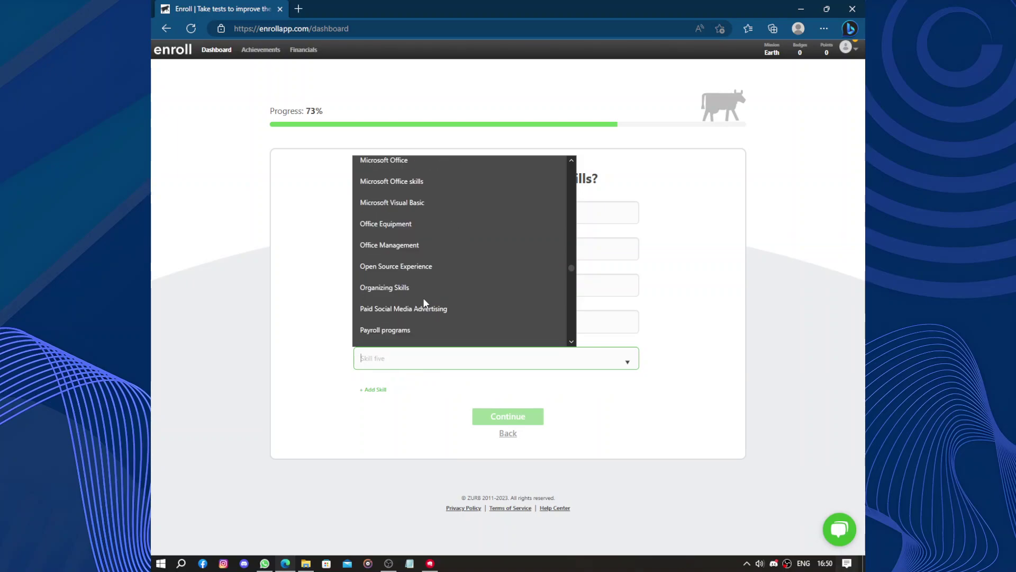
{"action": "scroll", "coordinate": [423, 299], "scroll_direction": "down", "scroll_amount": 2}
{"action": "scroll", "coordinate": [424, 300], "scroll_direction": "down", "scroll_amount": 4}
{"action": "scroll", "coordinate": [423, 300], "scroll_direction": "up", "scroll_amount": 3}
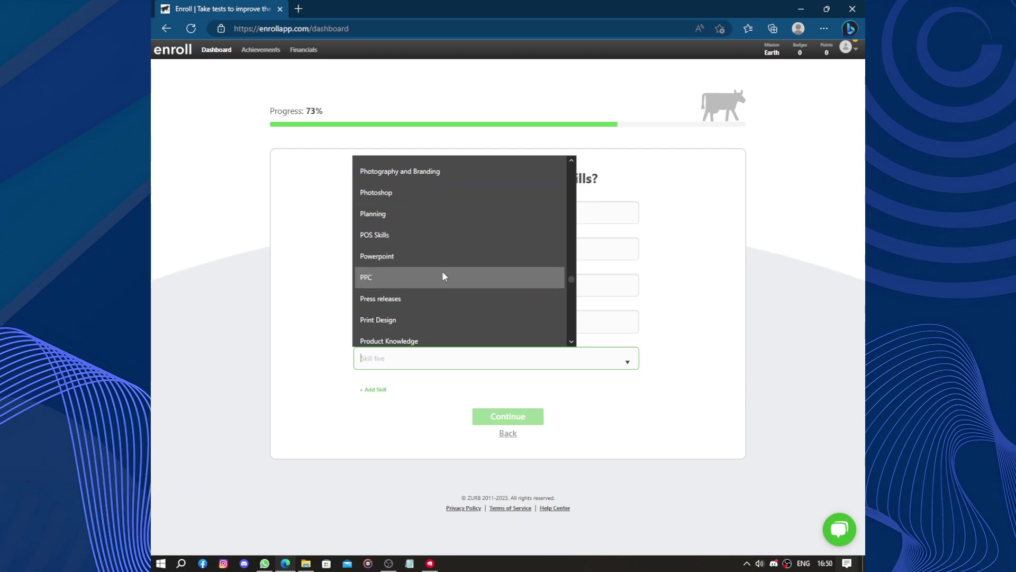
{"action": "scroll", "coordinate": [443, 275], "scroll_direction": "down", "scroll_amount": 3}
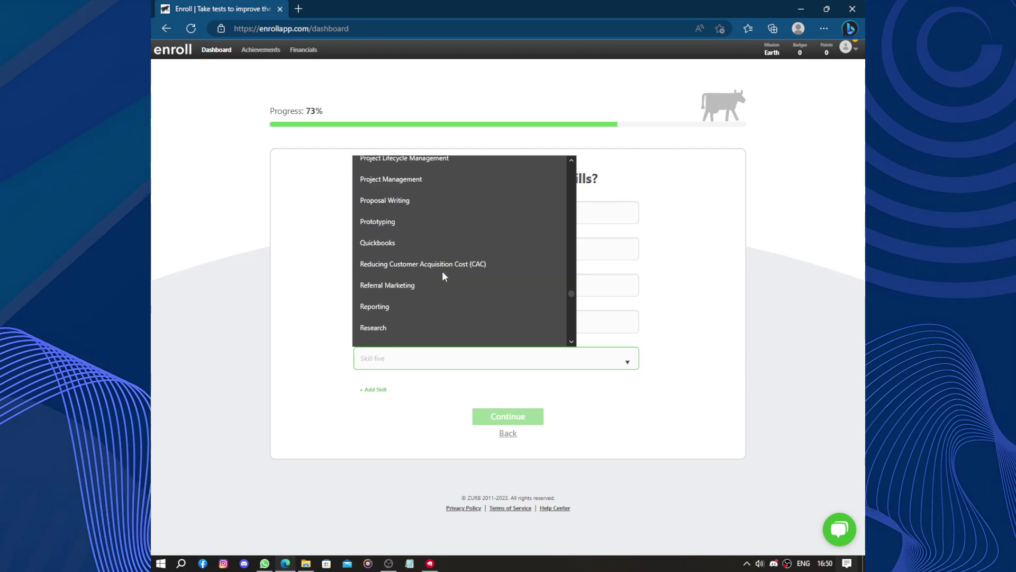
{"action": "left_click", "coordinate": [419, 307]}
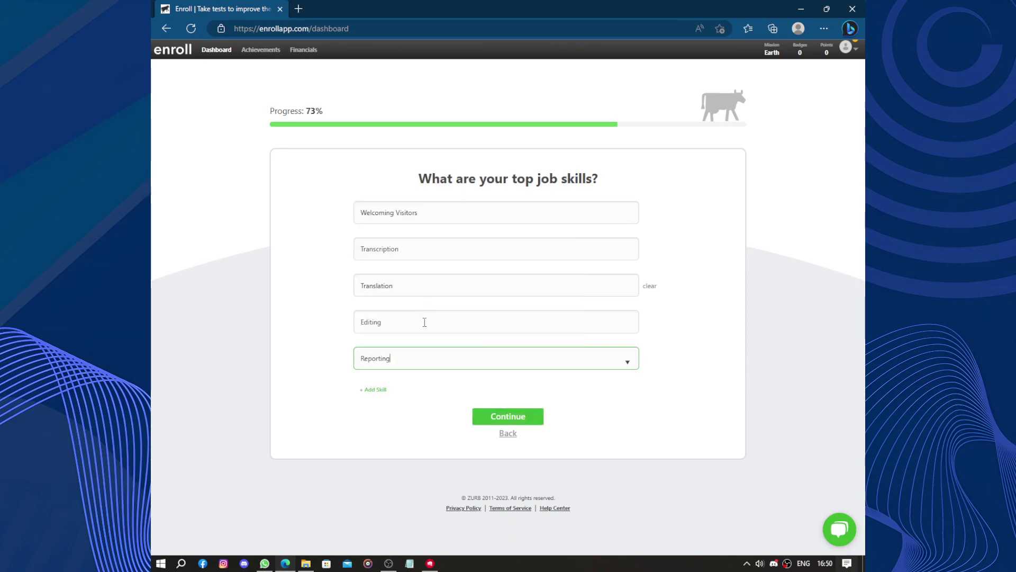
{"action": "left_click", "coordinate": [496, 419]}
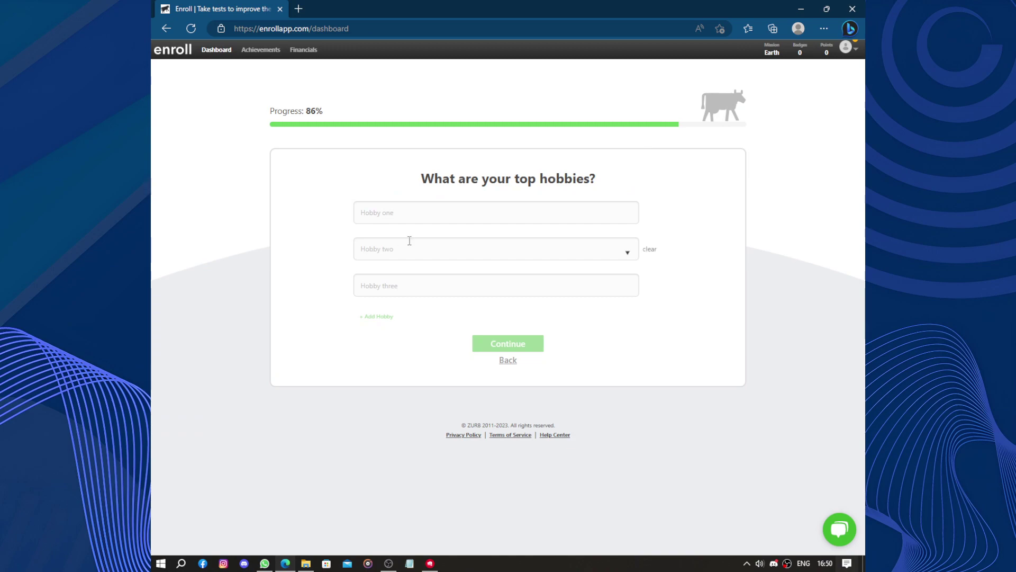
Step: Choose Writing as the first of the top hobbies, clearing any stray characters from the entry
{"action": "left_click", "coordinate": [547, 211]}
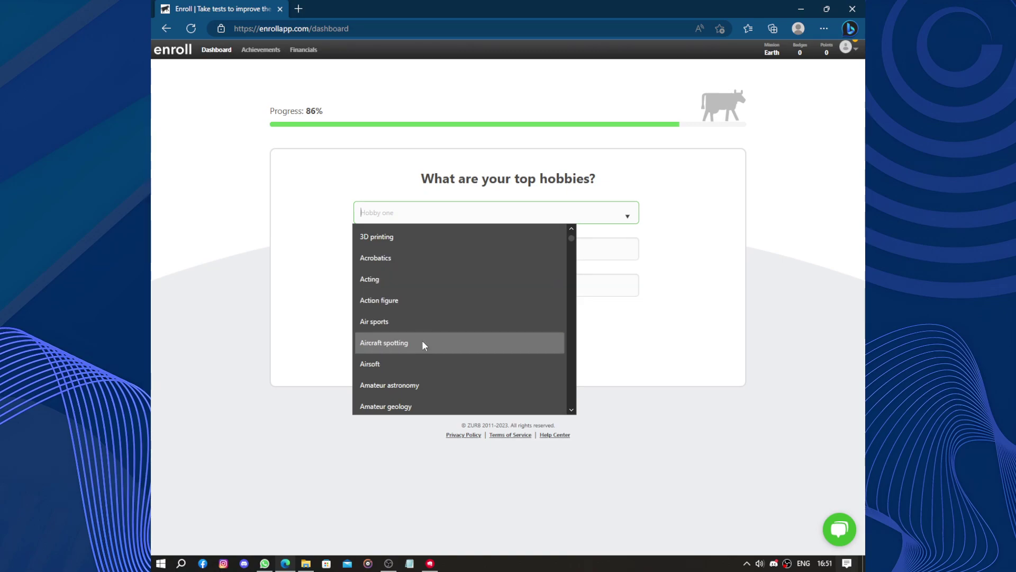
{"action": "scroll", "coordinate": [423, 345], "scroll_direction": "down", "scroll_amount": 1}
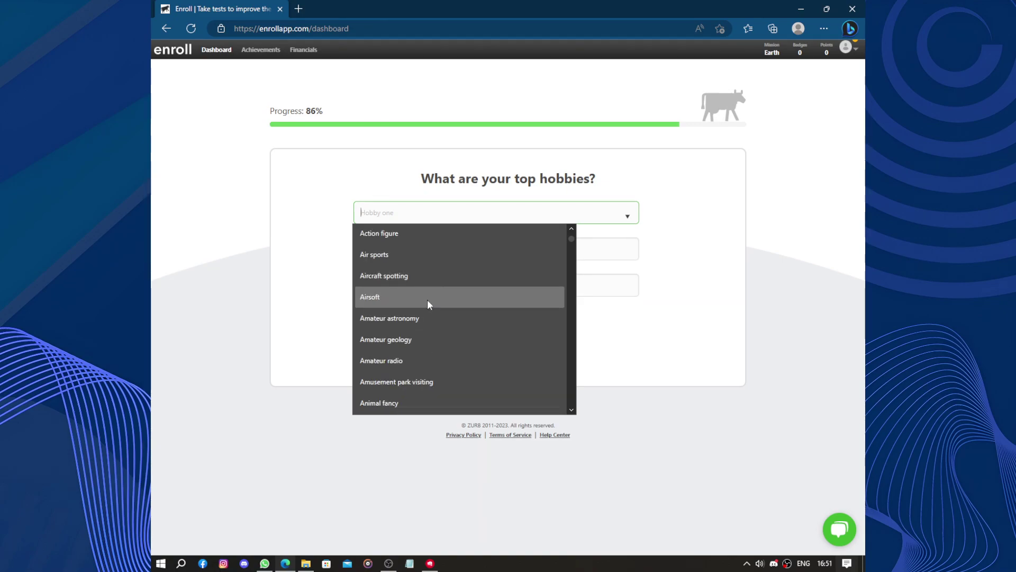
{"action": "type", "text": "!!"}
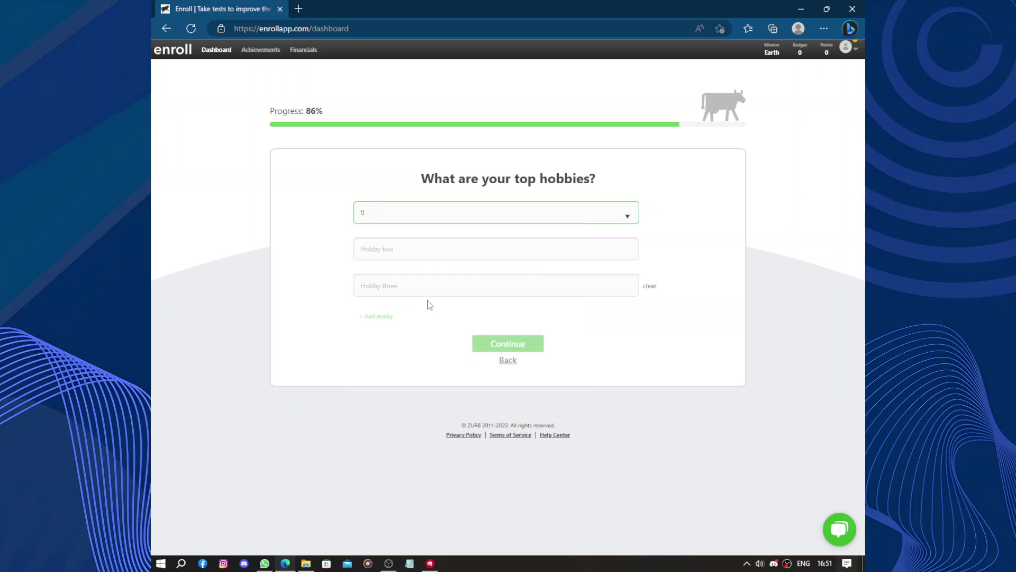
{"action": "key", "text": "BackSpace"}
{"action": "left_click", "coordinate": [424, 215]}
{"action": "scroll", "coordinate": [442, 348], "scroll_direction": "down", "scroll_amount": 10}
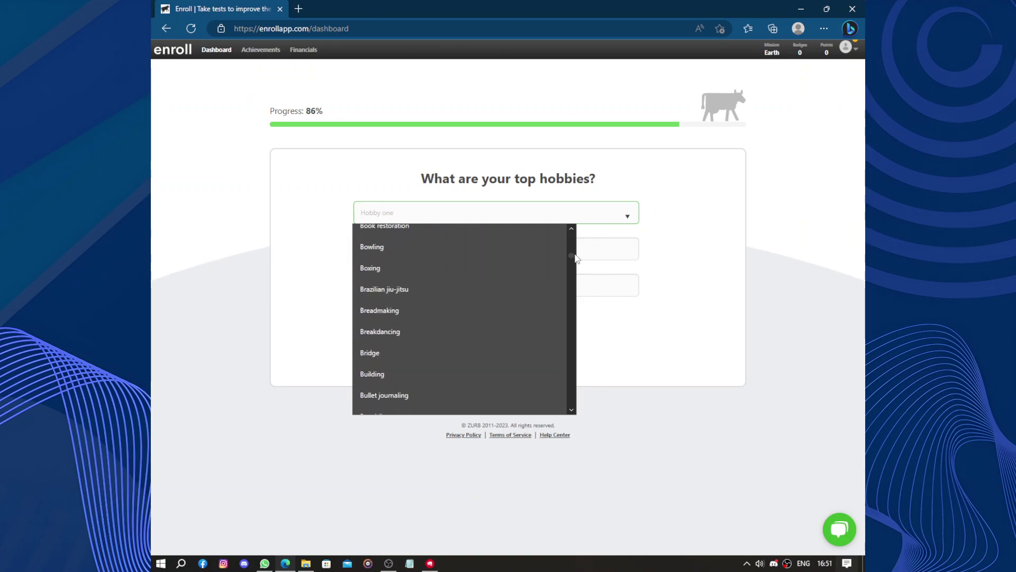
{"action": "left_click_drag", "start_coordinate": [572, 255], "coordinate": [576, 494]}
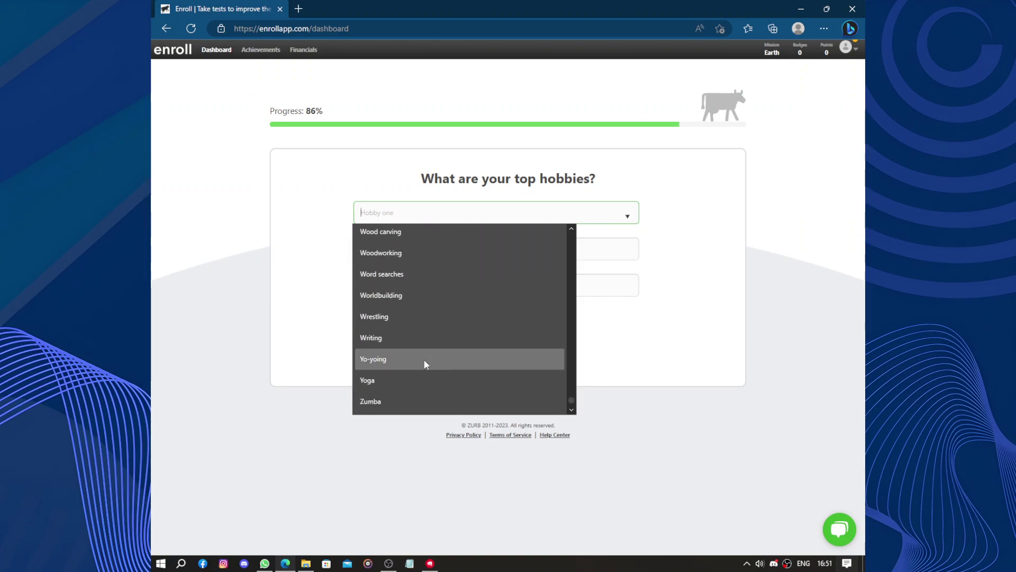
{"action": "left_click", "coordinate": [386, 333]}
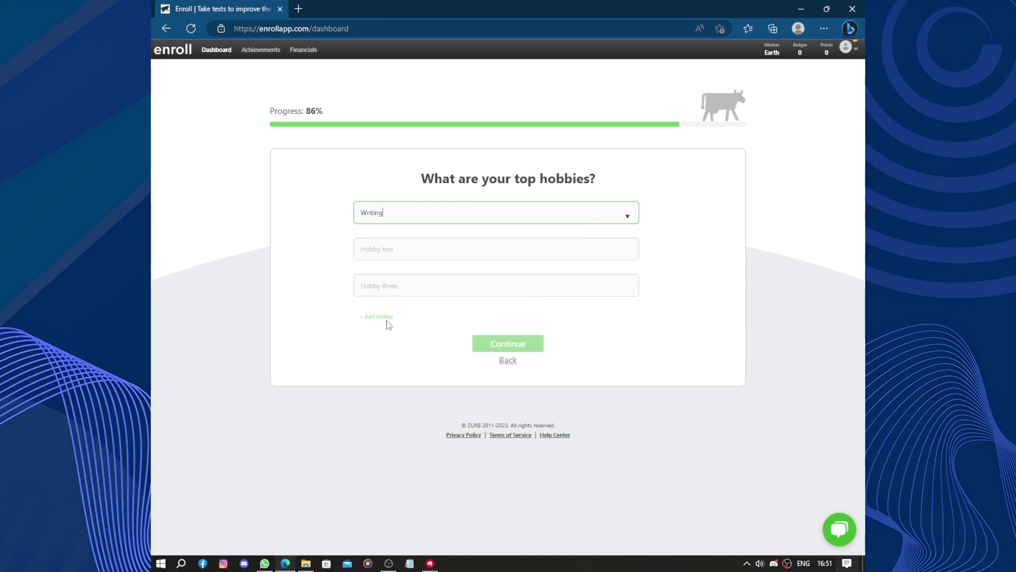
Step: Choose Walking as the second of the top hobbies
{"action": "left_click", "coordinate": [423, 250]}
{"action": "left_click_drag", "start_coordinate": [569, 274], "coordinate": [581, 462]}
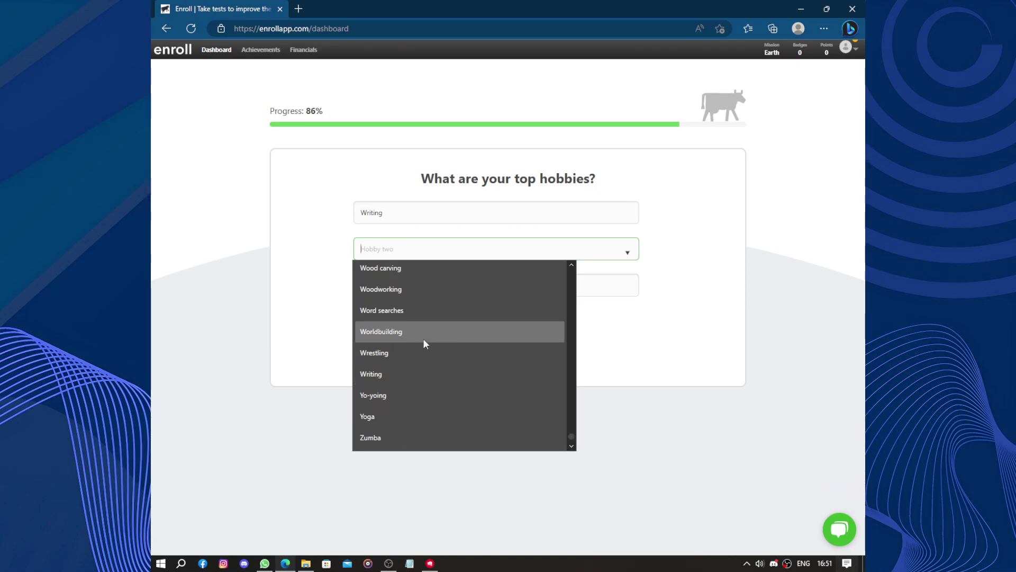
{"action": "scroll", "coordinate": [423, 340], "scroll_direction": "up", "scroll_amount": 1}
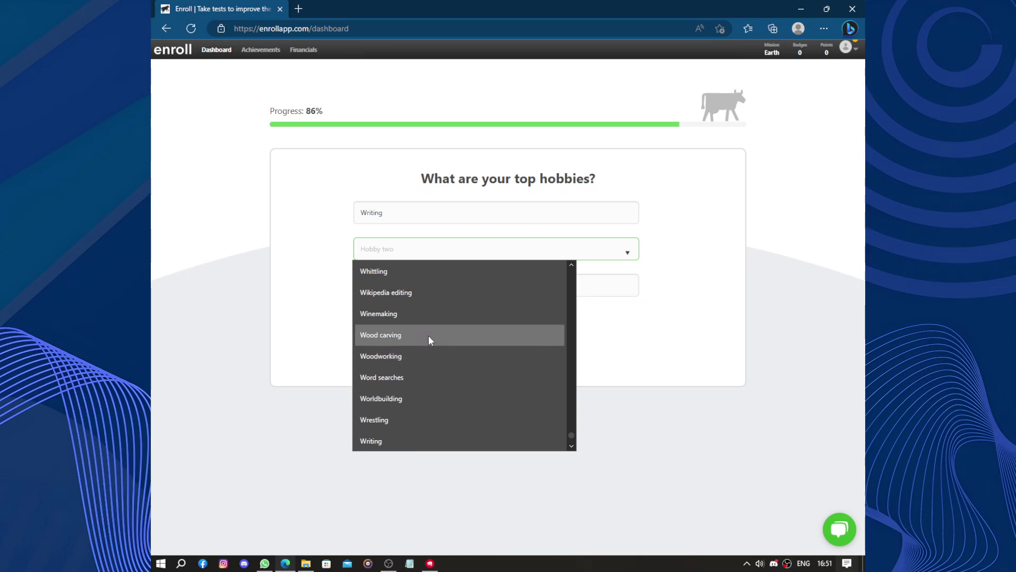
{"action": "scroll", "coordinate": [428, 336], "scroll_direction": "up", "scroll_amount": 1}
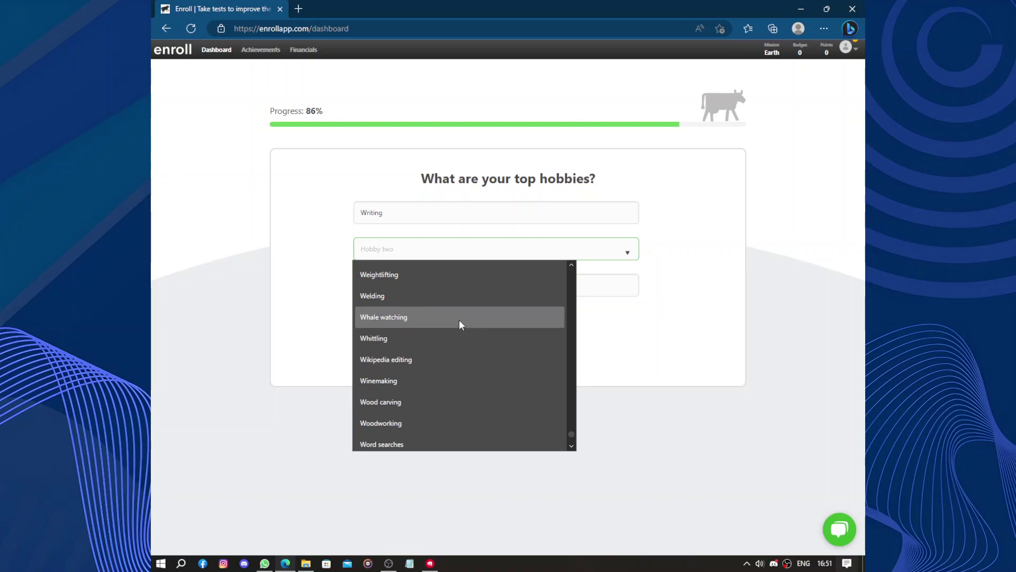
{"action": "scroll", "coordinate": [458, 319], "scroll_direction": "up", "scroll_amount": 2}
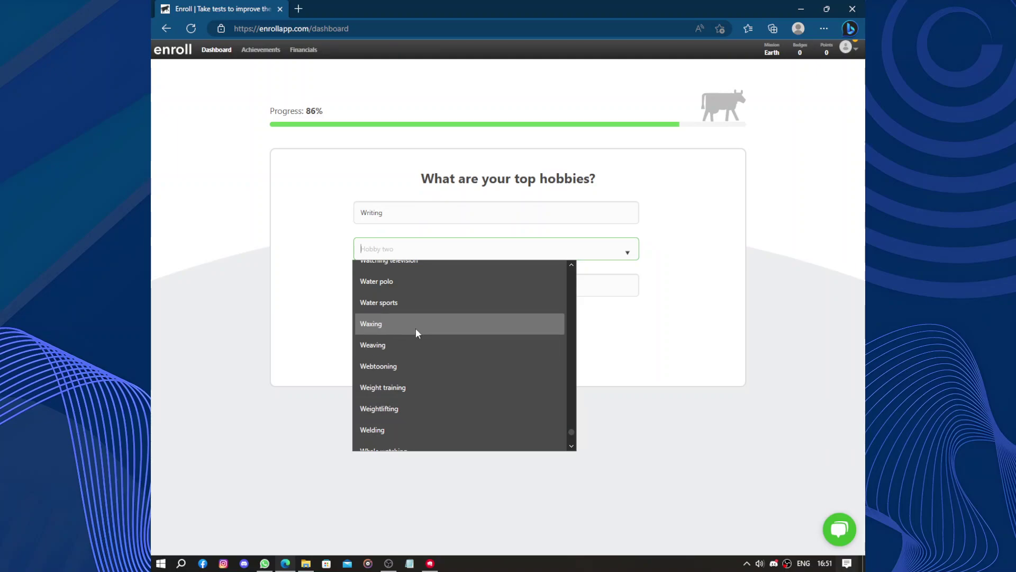
{"action": "scroll", "coordinate": [415, 330], "scroll_direction": "up", "scroll_amount": 1}
{"action": "scroll", "coordinate": [422, 354], "scroll_direction": "up", "scroll_amount": 1}
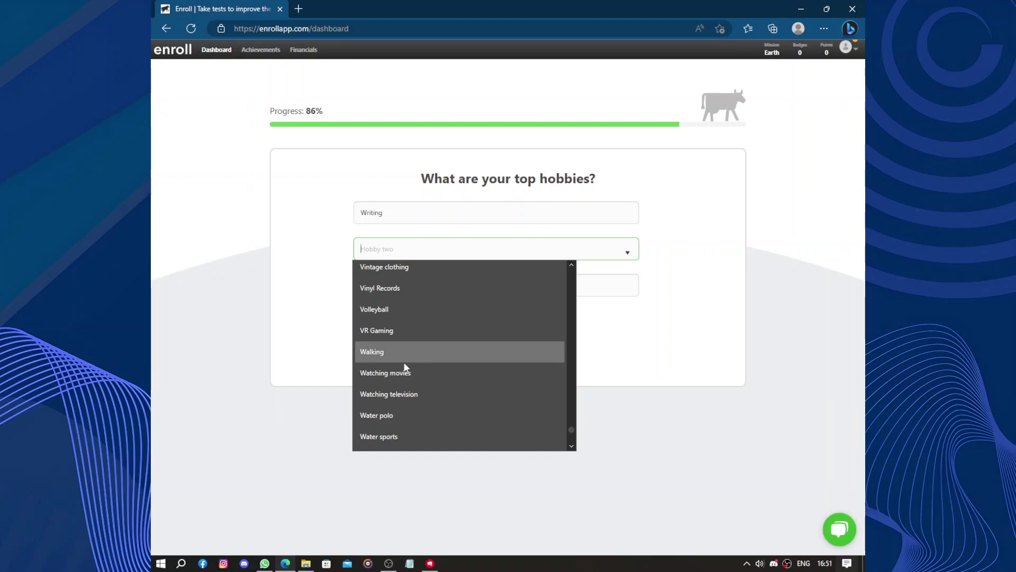
{"action": "left_click", "coordinate": [408, 352]}
Step: Choose Watching movies as the third of the top hobbies
{"action": "scroll", "coordinate": [404, 410], "scroll_direction": "down", "scroll_amount": 10}
{"action": "scroll", "coordinate": [403, 409], "scroll_direction": "down", "scroll_amount": 20}
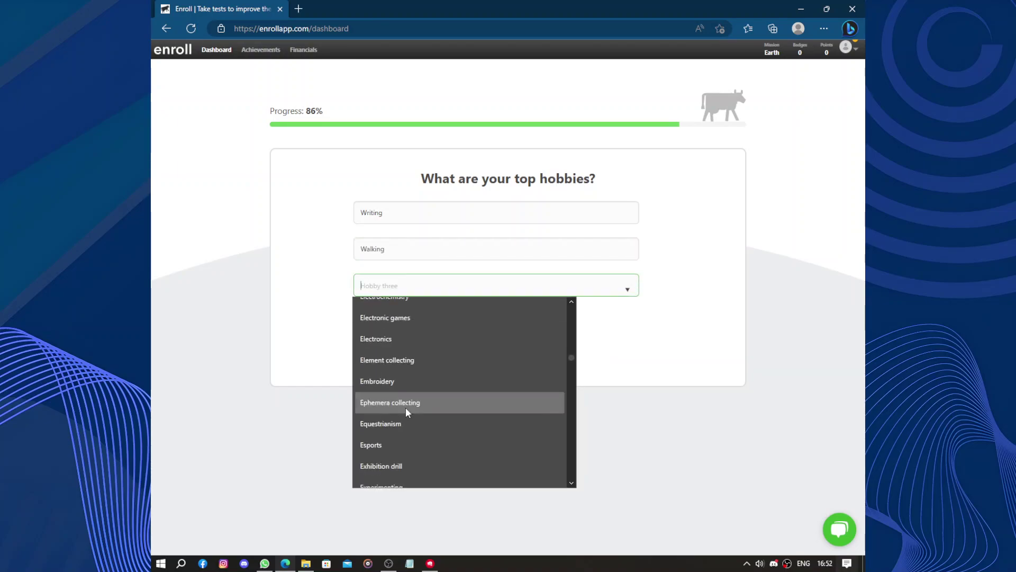
{"action": "scroll", "coordinate": [412, 402], "scroll_direction": "down", "scroll_amount": 20}
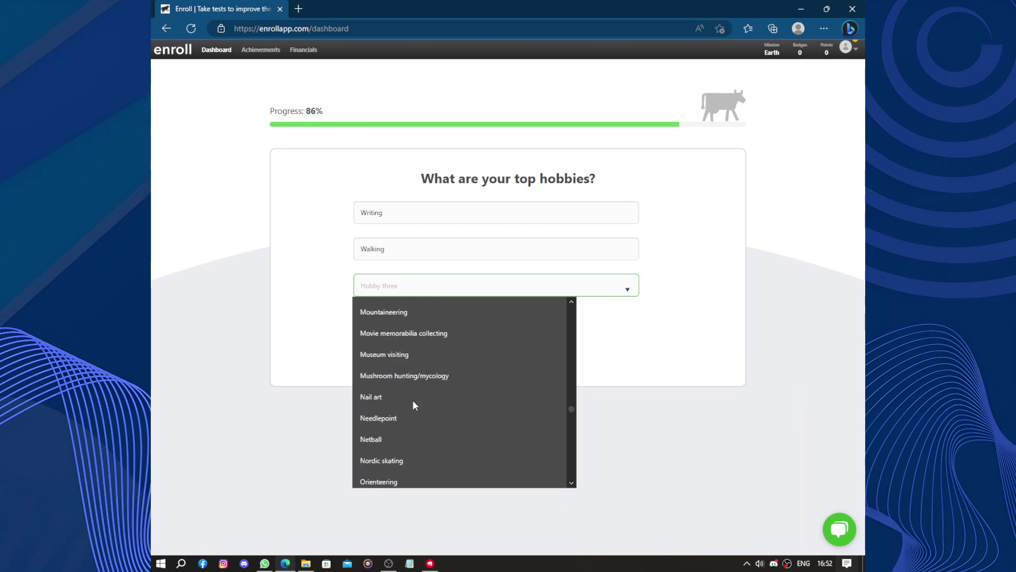
{"action": "scroll", "coordinate": [413, 404], "scroll_direction": "down", "scroll_amount": 20}
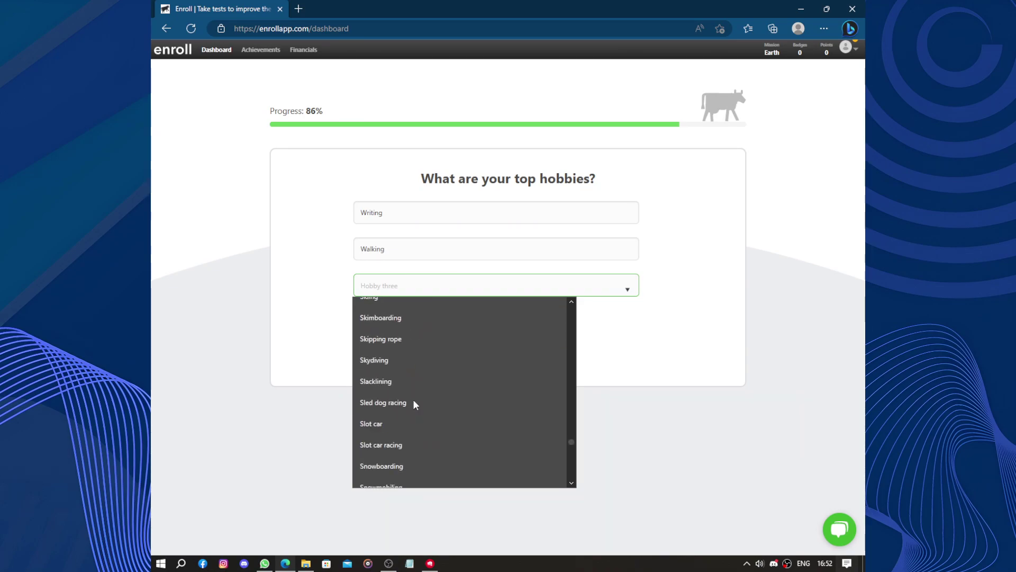
{"action": "scroll", "coordinate": [413, 405], "scroll_direction": "down", "scroll_amount": 5}
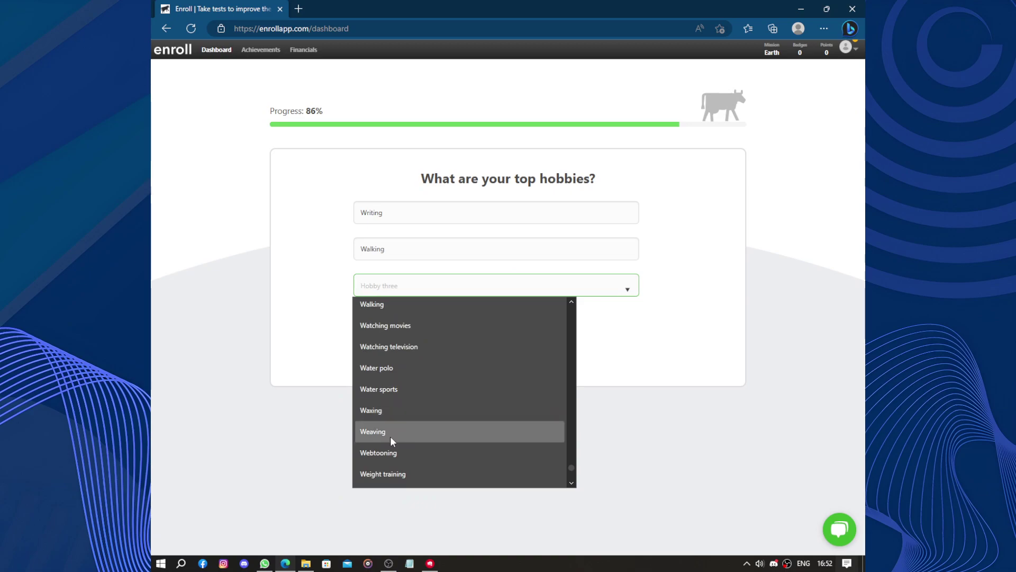
{"action": "left_click", "coordinate": [412, 327]}
Step: Add a fourth hobby to the list and set it to Chemistry
{"action": "left_click", "coordinate": [382, 317]}
{"action": "left_click", "coordinate": [405, 323]}
{"action": "scroll", "coordinate": [405, 366], "scroll_direction": "down", "scroll_amount": 5}
{"action": "scroll", "coordinate": [405, 366], "scroll_direction": "down", "scroll_amount": 10}
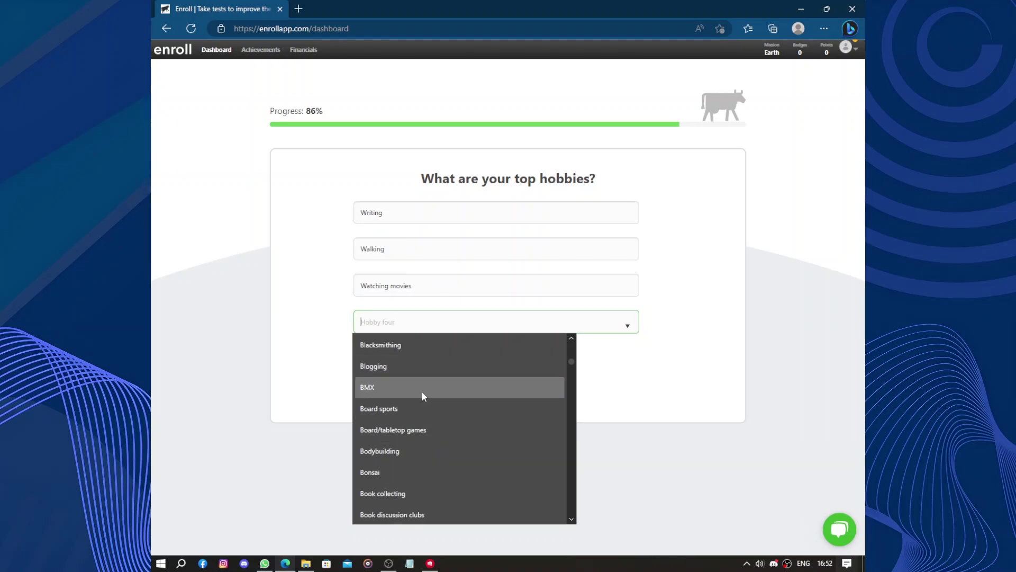
{"action": "scroll", "coordinate": [422, 393], "scroll_direction": "down", "scroll_amount": 5}
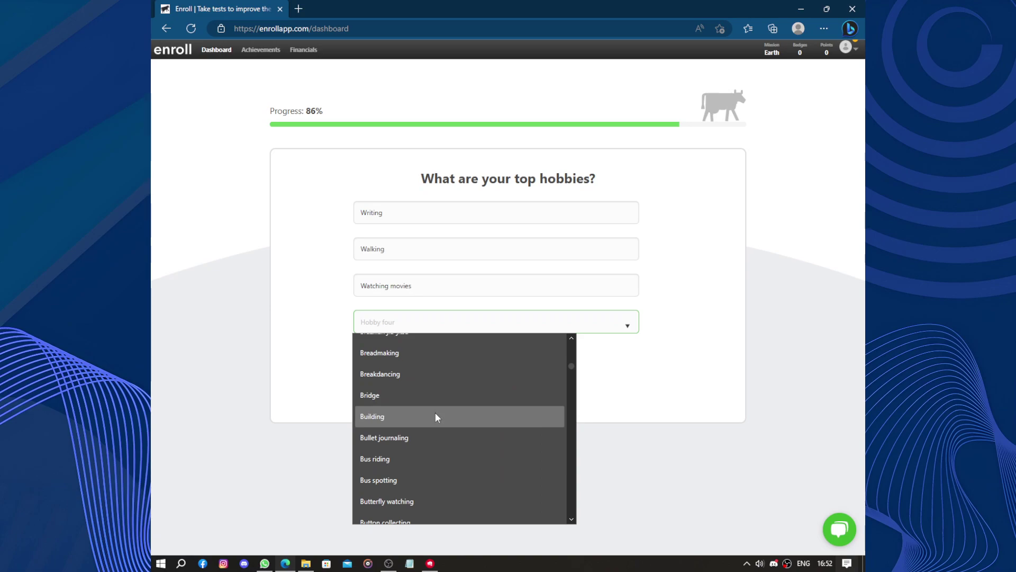
{"action": "scroll", "coordinate": [435, 416], "scroll_direction": "down", "scroll_amount": 3}
{"action": "scroll", "coordinate": [418, 427], "scroll_direction": "down", "scroll_amount": 3}
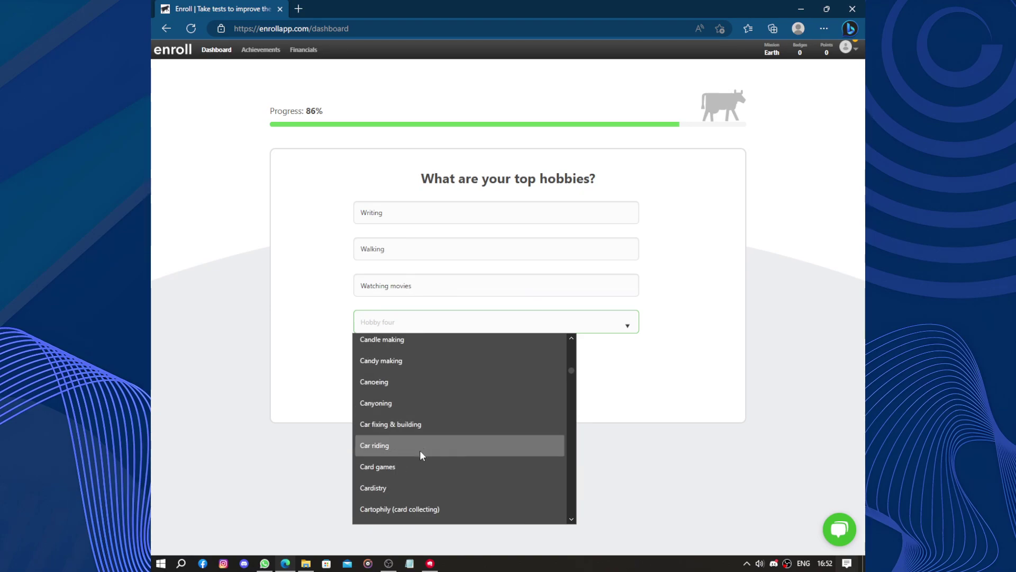
{"action": "scroll", "coordinate": [413, 471], "scroll_direction": "down", "scroll_amount": 3}
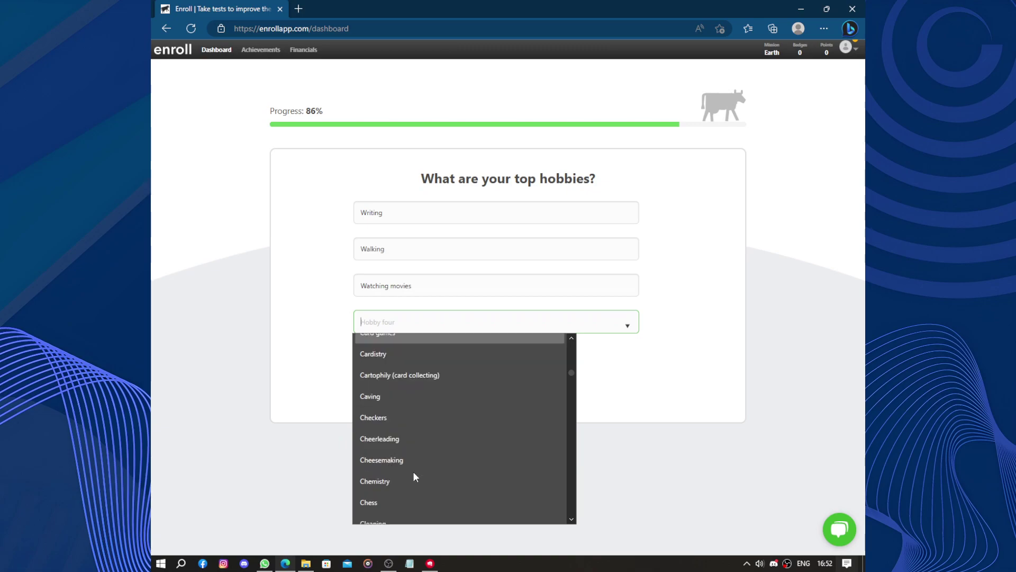
{"action": "left_click", "coordinate": [383, 485]}
Step: Add a fifth hobby to the list and set it to Chess
{"action": "left_click", "coordinate": [373, 352]}
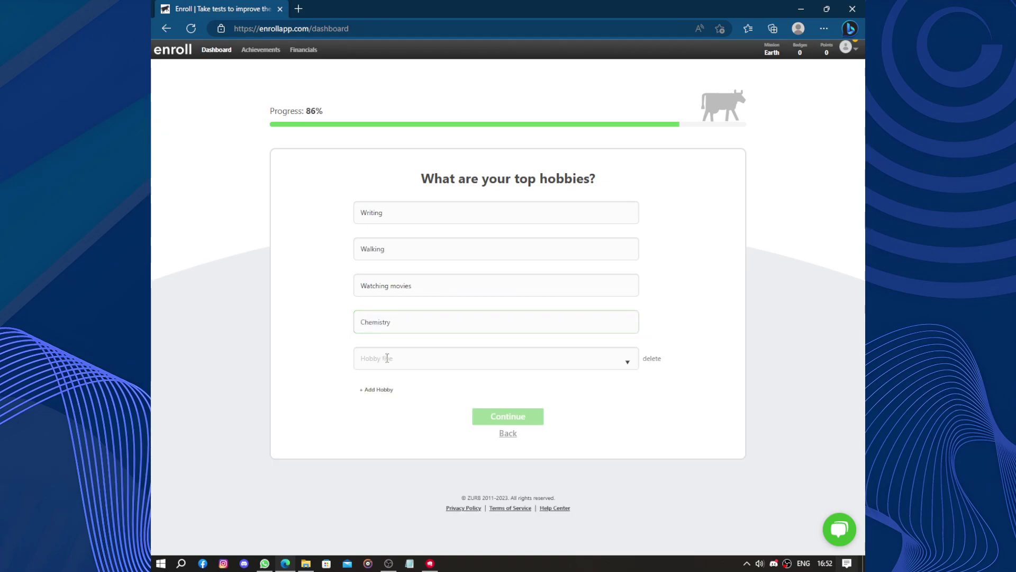
{"action": "left_click", "coordinate": [386, 358]}
{"action": "scroll", "coordinate": [402, 250], "scroll_direction": "down", "scroll_amount": 3}
{"action": "scroll", "coordinate": [402, 252], "scroll_direction": "down", "scroll_amount": 15}
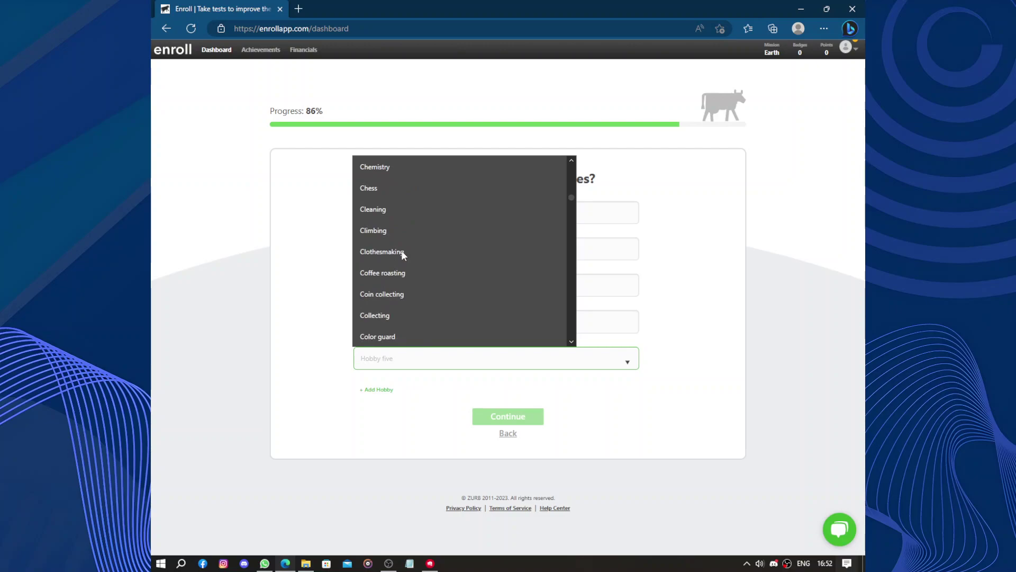
{"action": "scroll", "coordinate": [401, 250], "scroll_direction": "down", "scroll_amount": 3}
{"action": "scroll", "coordinate": [401, 250], "scroll_direction": "up", "scroll_amount": 8}
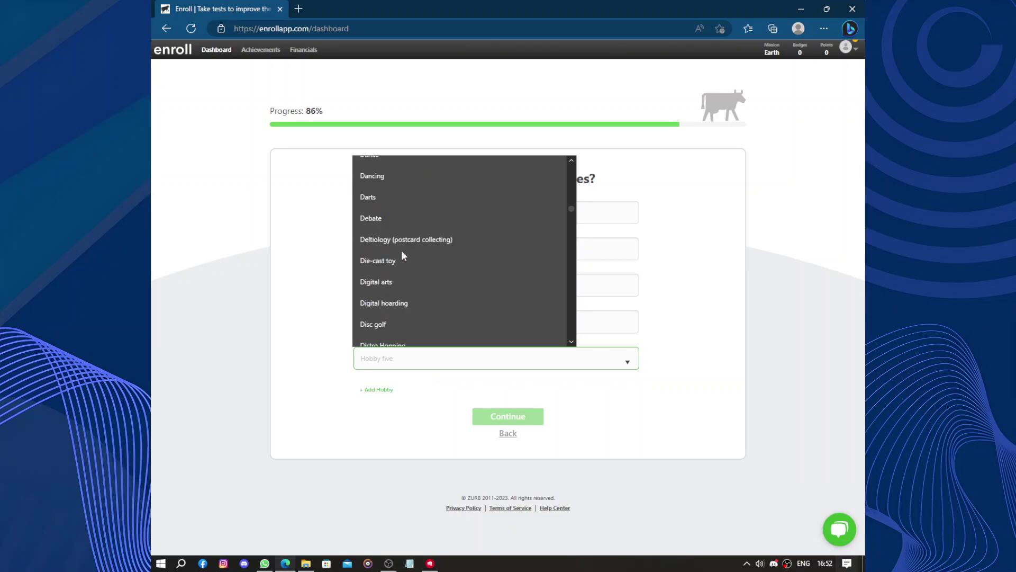
{"action": "scroll", "coordinate": [402, 269], "scroll_direction": "up", "scroll_amount": 10}
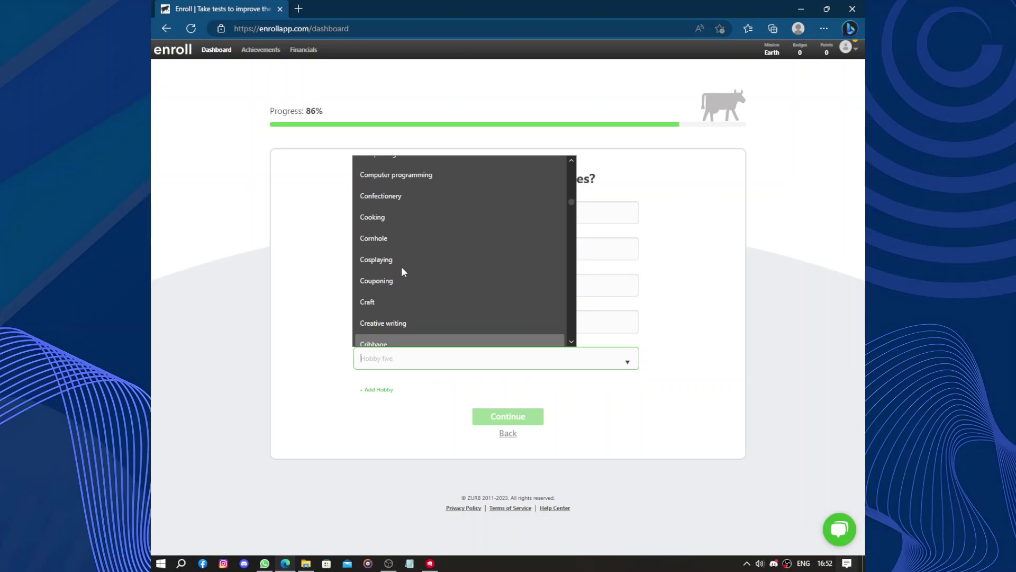
{"action": "scroll", "coordinate": [401, 270], "scroll_direction": "up", "scroll_amount": 8}
{"action": "scroll", "coordinate": [402, 270], "scroll_direction": "down", "scroll_amount": 7}
{"action": "scroll", "coordinate": [402, 265], "scroll_direction": "down", "scroll_amount": 1}
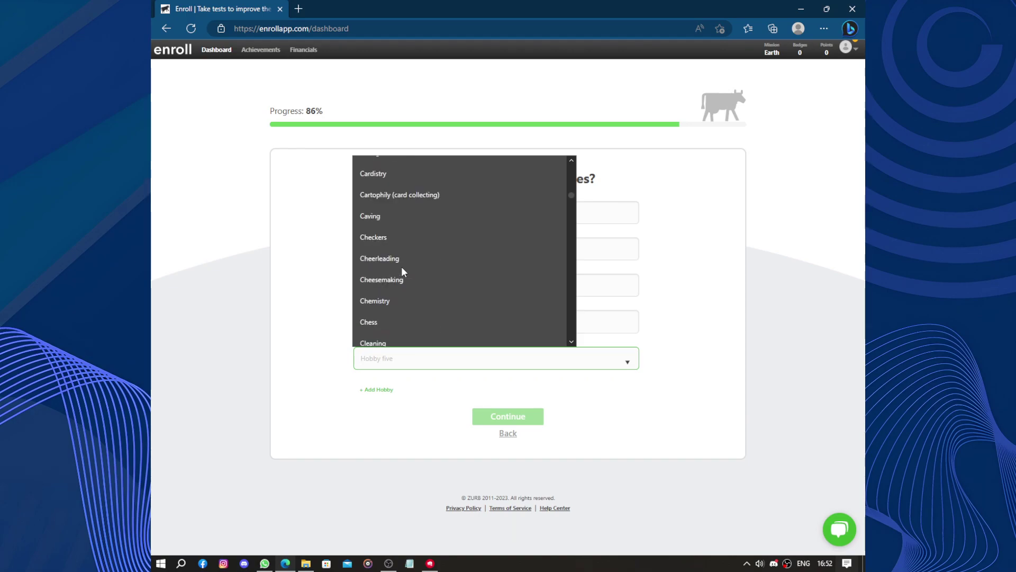
{"action": "left_click", "coordinate": [377, 322]}
Step: Add a sixth hobby from the available choices and submit the list of top hobbies
{"action": "left_click", "coordinate": [377, 389]}
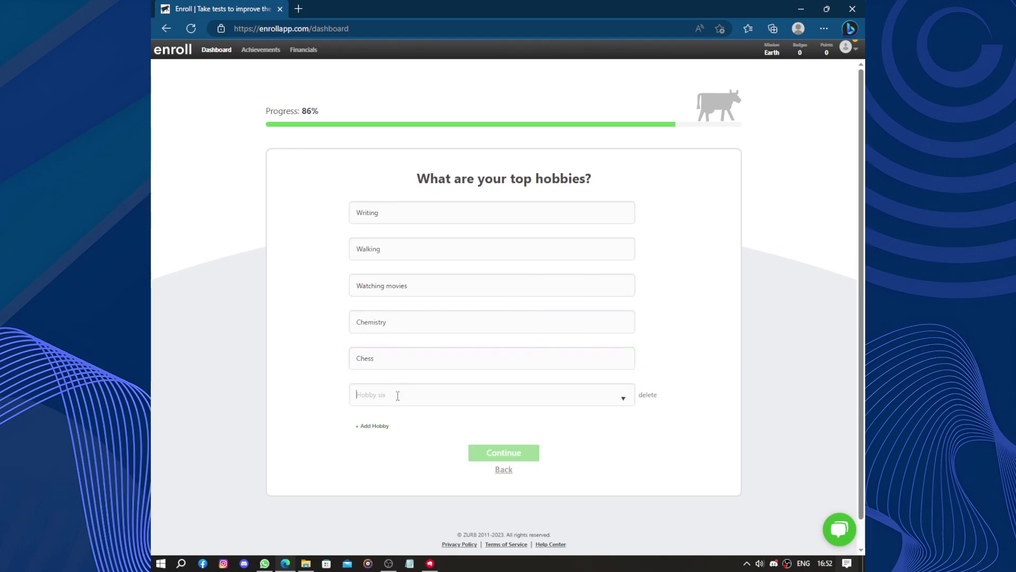
{"action": "left_click", "coordinate": [398, 395]}
{"action": "scroll", "coordinate": [404, 327], "scroll_direction": "down", "scroll_amount": 5}
{"action": "scroll", "coordinate": [405, 326], "scroll_direction": "down", "scroll_amount": 20}
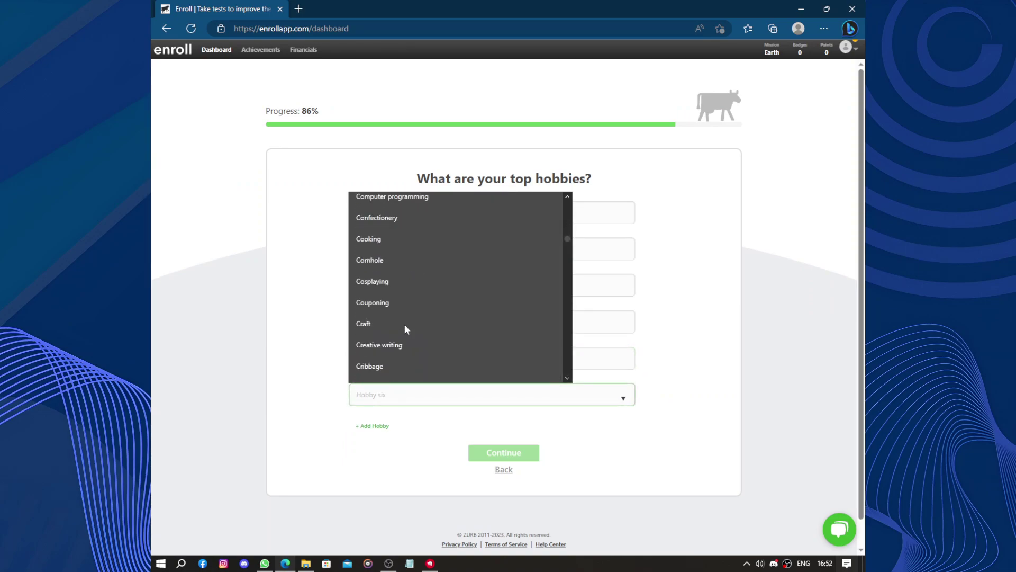
{"action": "scroll", "coordinate": [406, 328], "scroll_direction": "down", "scroll_amount": 5}
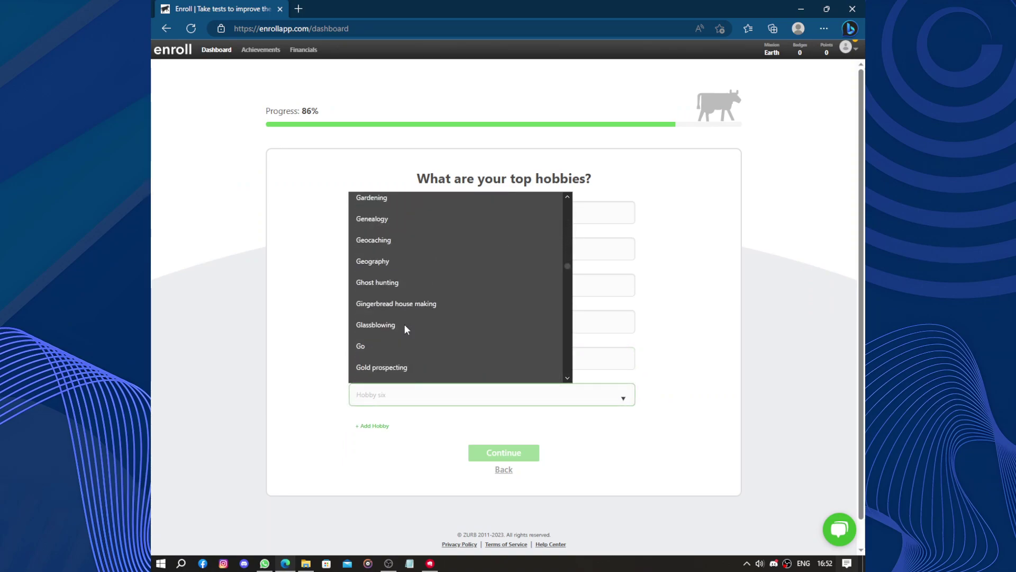
{"action": "left_click", "coordinate": [379, 345]}
{"action": "left_click", "coordinate": [488, 454]}
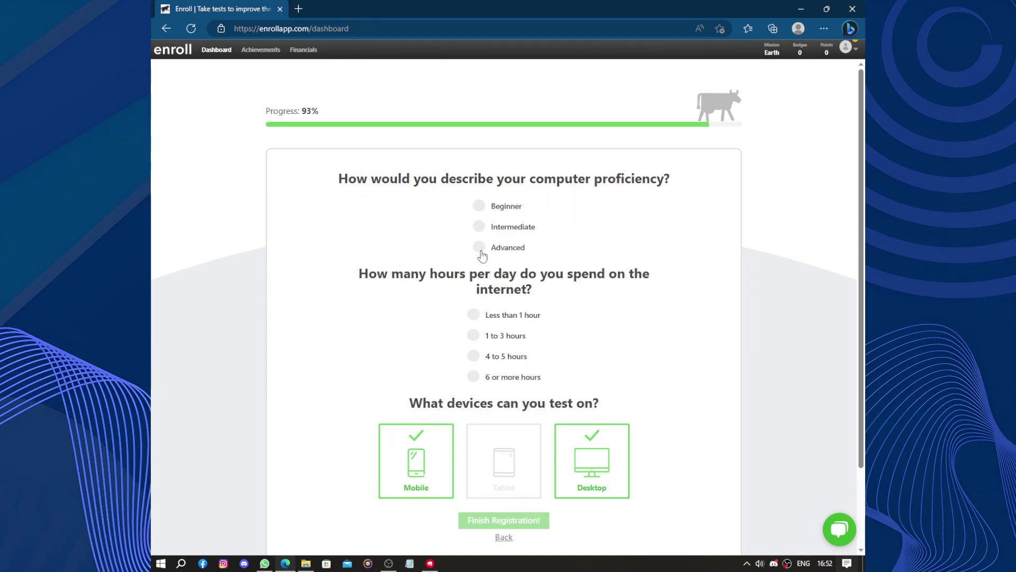
Step: Finish the registration with Intermediate computer proficiency, 1 to 3 hours of internet per day, and Desktop as the only test device
{"action": "left_click", "coordinate": [478, 225]}
{"action": "scroll", "coordinate": [598, 233], "scroll_direction": "down", "scroll_amount": 2}
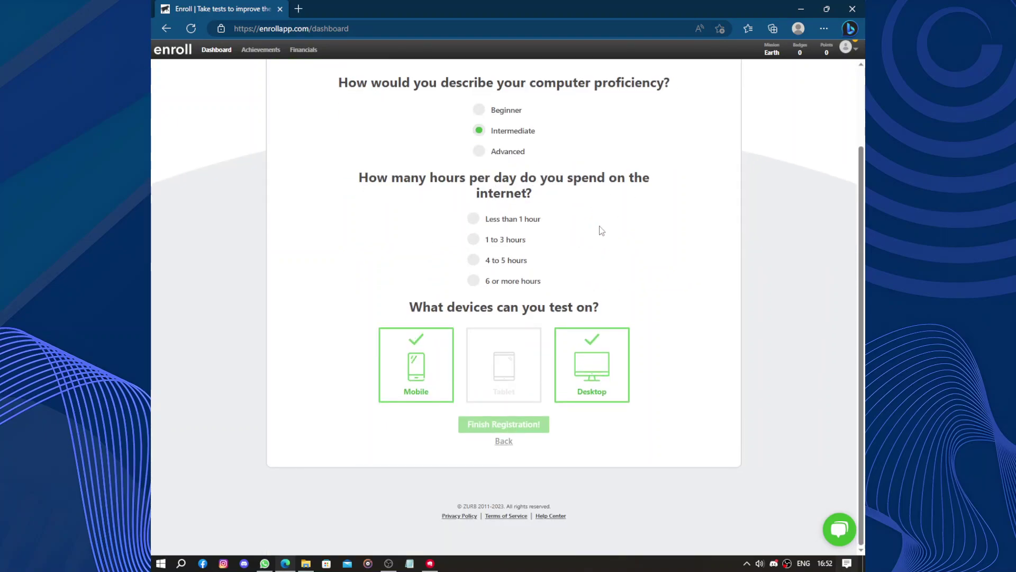
{"action": "left_click", "coordinate": [473, 239]}
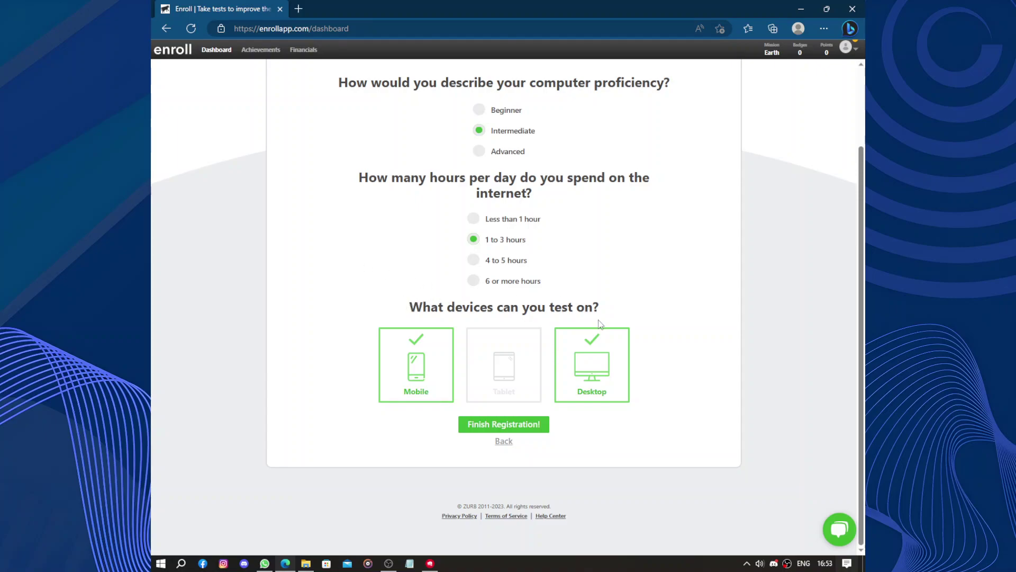
{"action": "left_click", "coordinate": [433, 354]}
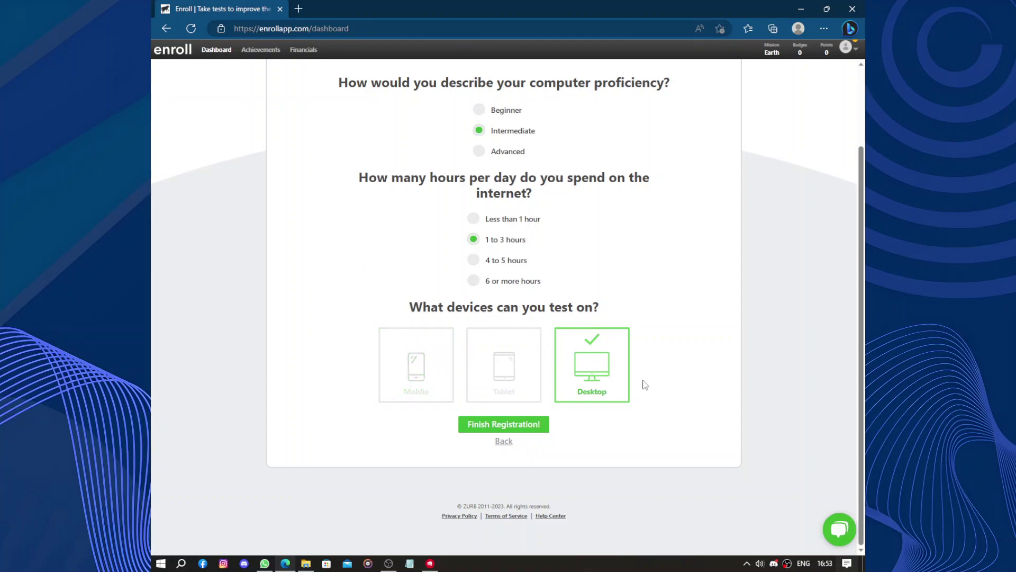
{"action": "left_click", "coordinate": [506, 425]}
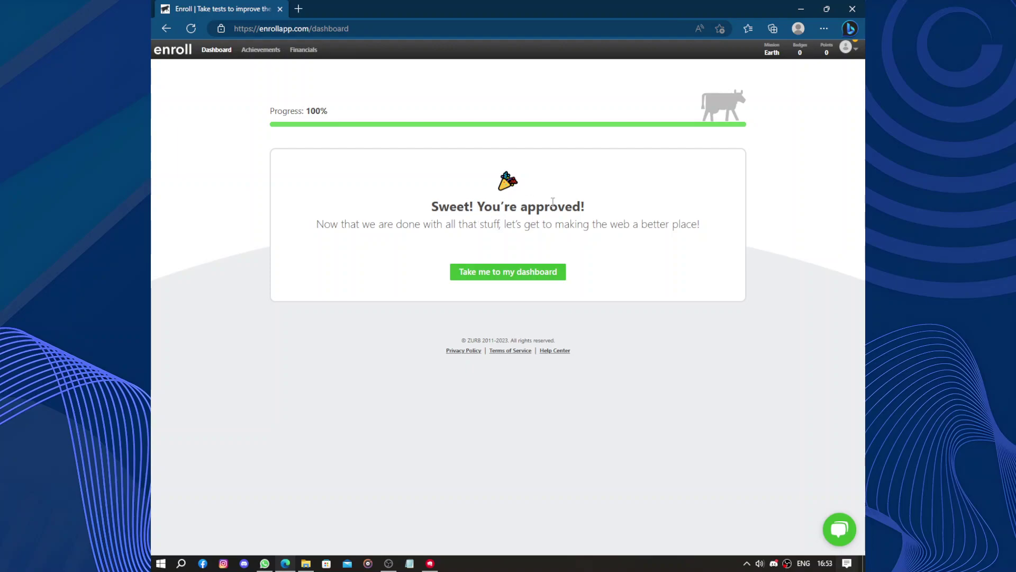
Step: Go to the tester dashboard and answer No to the poll question about heckling a comedian, continuing past its results
{"action": "left_click", "coordinate": [523, 280]}
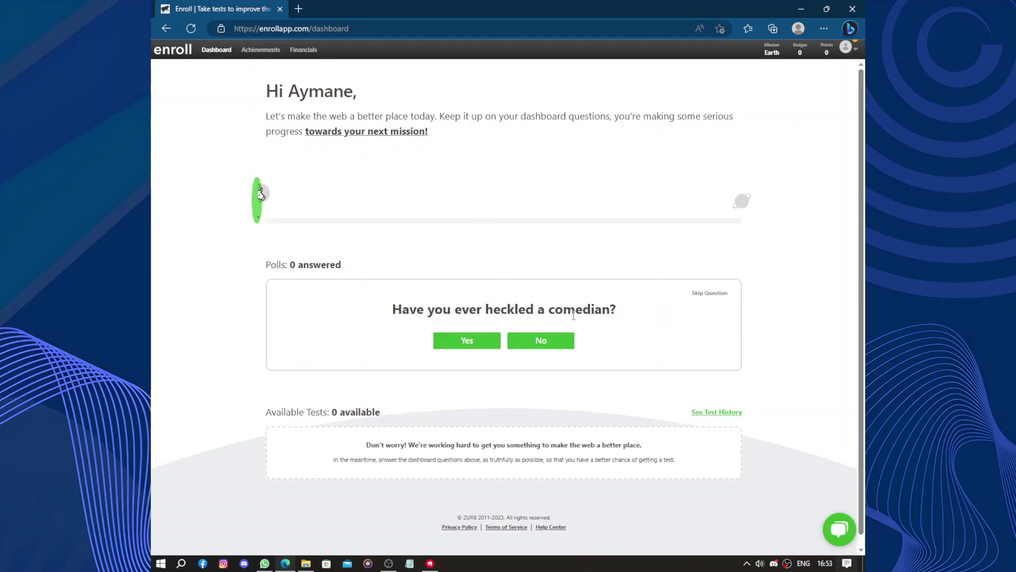
{"action": "left_click", "coordinate": [545, 340]}
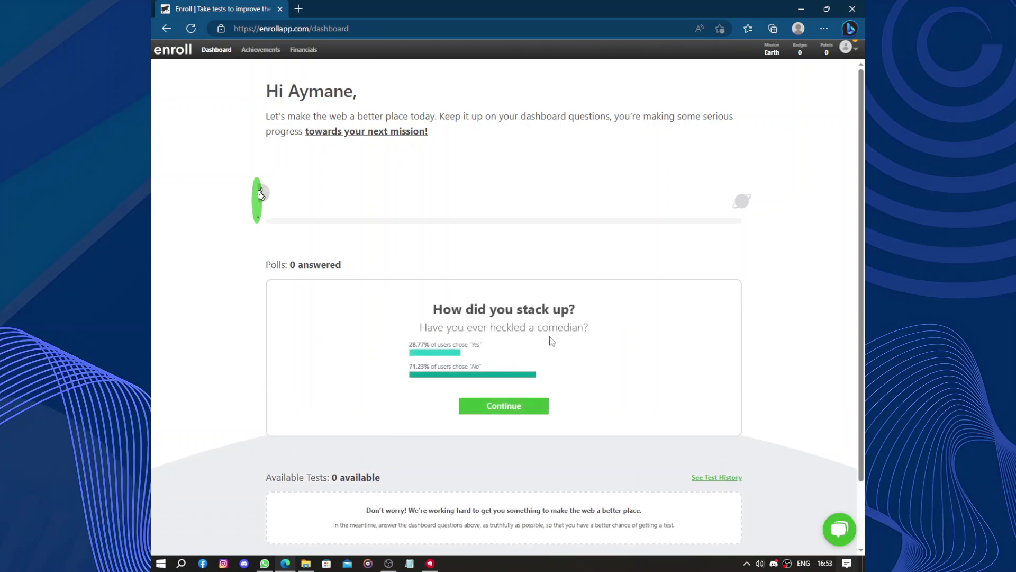
{"action": "left_click", "coordinate": [503, 408]}
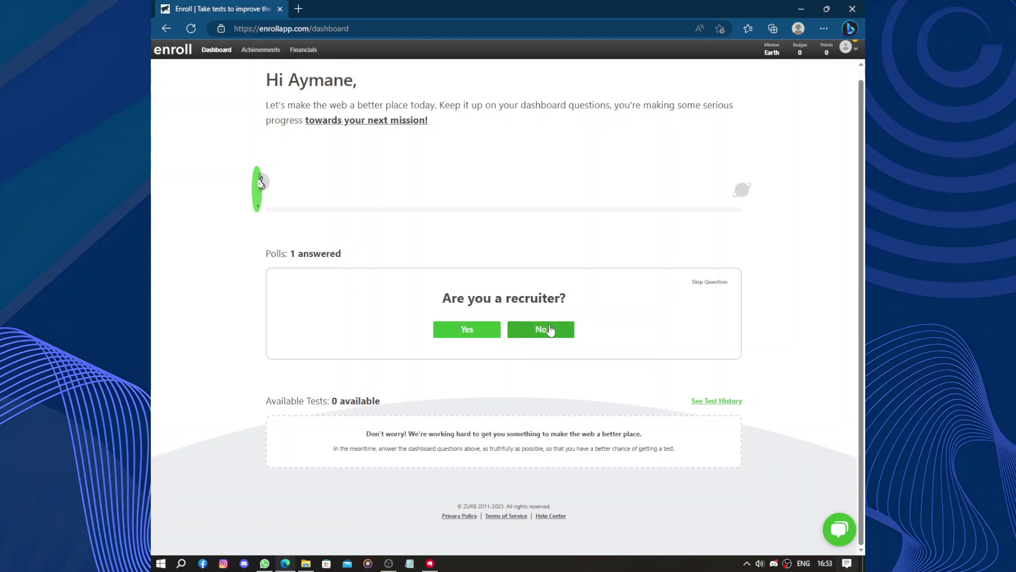
Step: Search the web for the word "recruiter" from the poll question and look through the results
{"action": "double_click", "coordinate": [534, 298]}
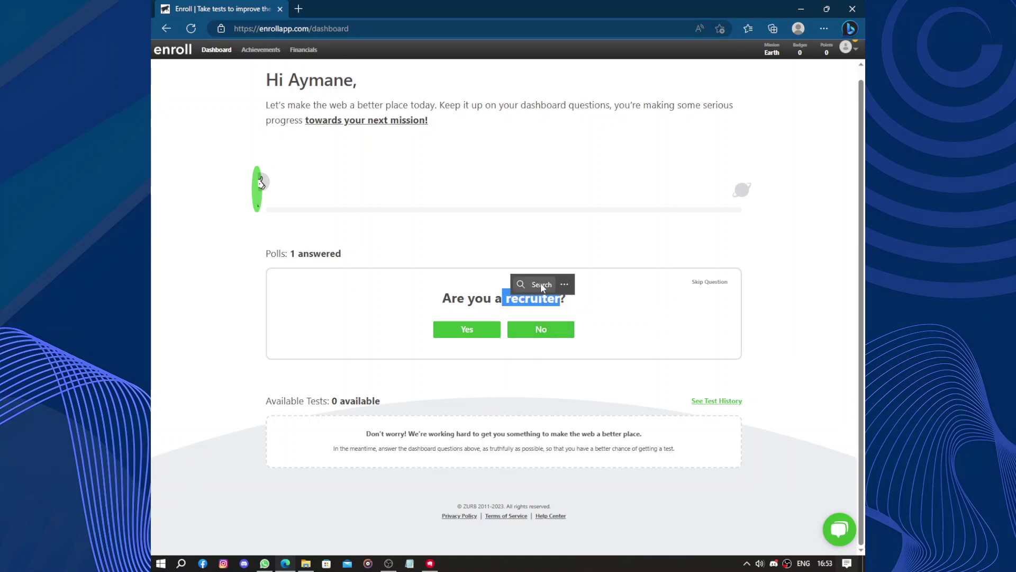
{"action": "left_click", "coordinate": [542, 284]}
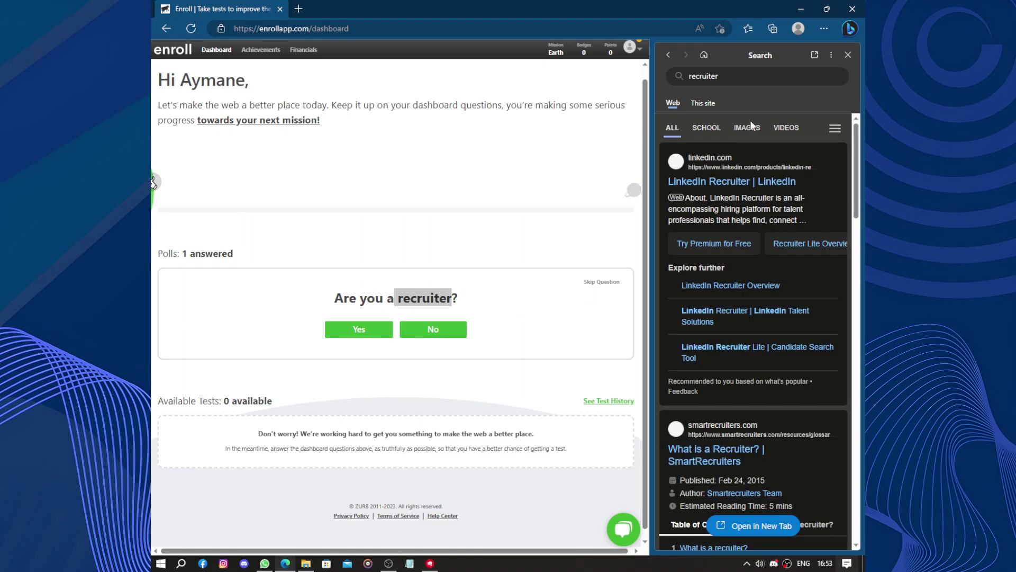
{"action": "scroll", "coordinate": [775, 199], "scroll_direction": "down", "scroll_amount": 3}
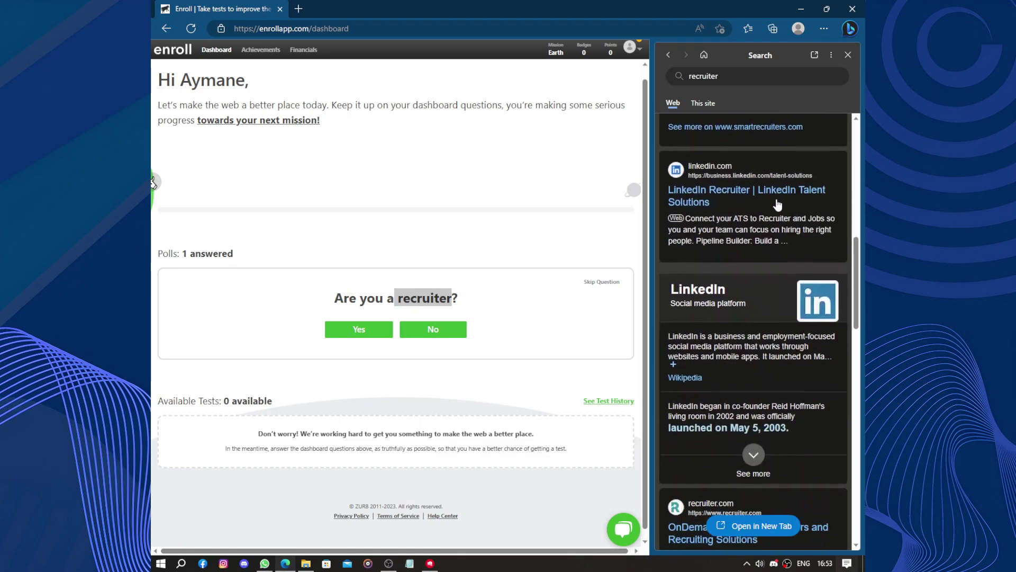
{"action": "scroll", "coordinate": [777, 205], "scroll_direction": "down", "scroll_amount": 4}
{"action": "scroll", "coordinate": [776, 198], "scroll_direction": "down", "scroll_amount": 5}
{"action": "scroll", "coordinate": [776, 198], "scroll_direction": "up", "scroll_amount": 10}
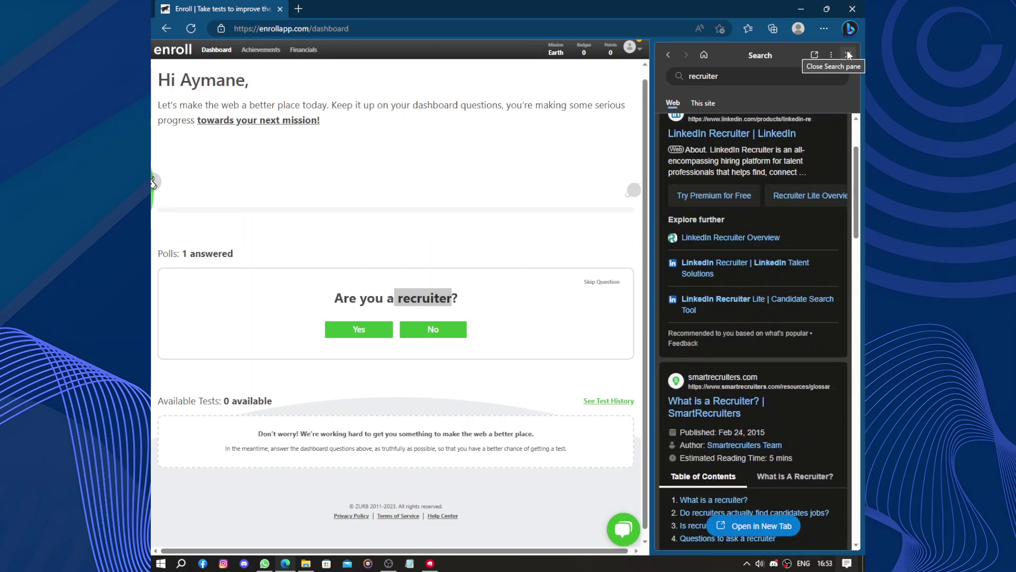
Step: Refine the web search to "recruiter meaning" to look up the word's definition
{"action": "left_click", "coordinate": [764, 70]}
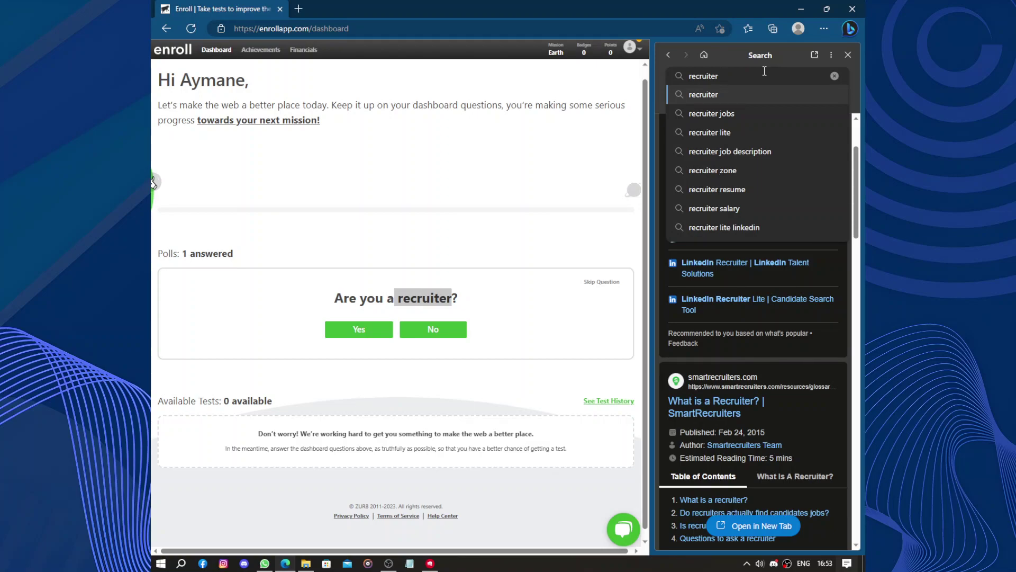
{"action": "type", "text": "m"}
{"action": "left_click", "coordinate": [770, 111]}
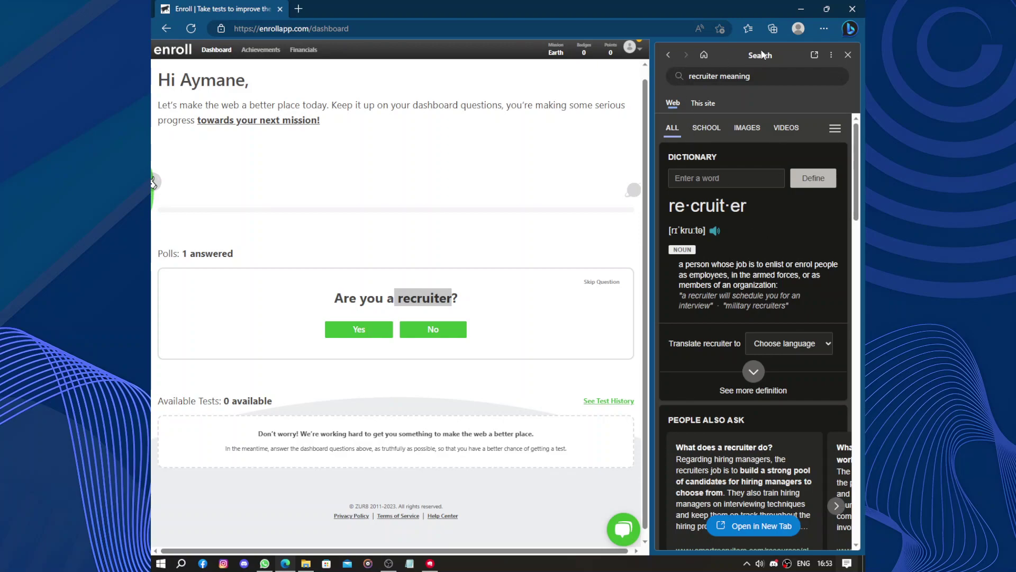
Step: Close the search results, answer No to the poll question about being a recruiter, and continue past its results
{"action": "left_click", "coordinate": [848, 54]}
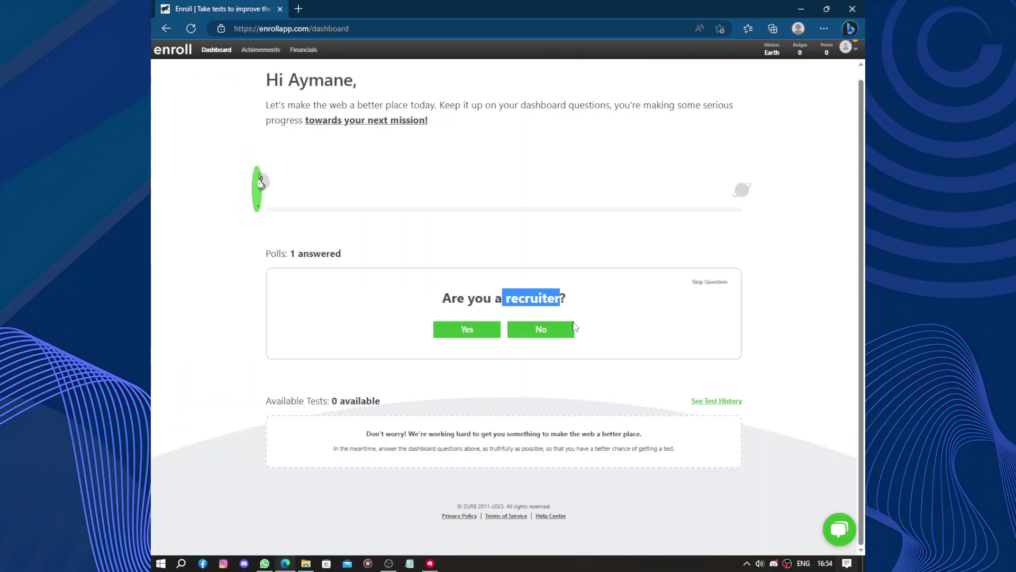
{"action": "left_click", "coordinate": [547, 329]}
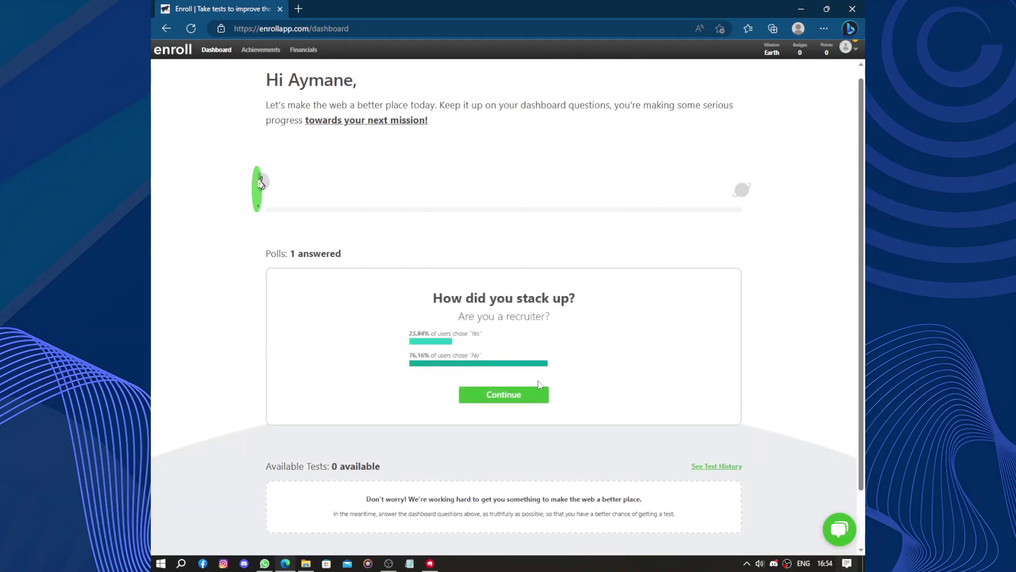
{"action": "left_click", "coordinate": [522, 394]}
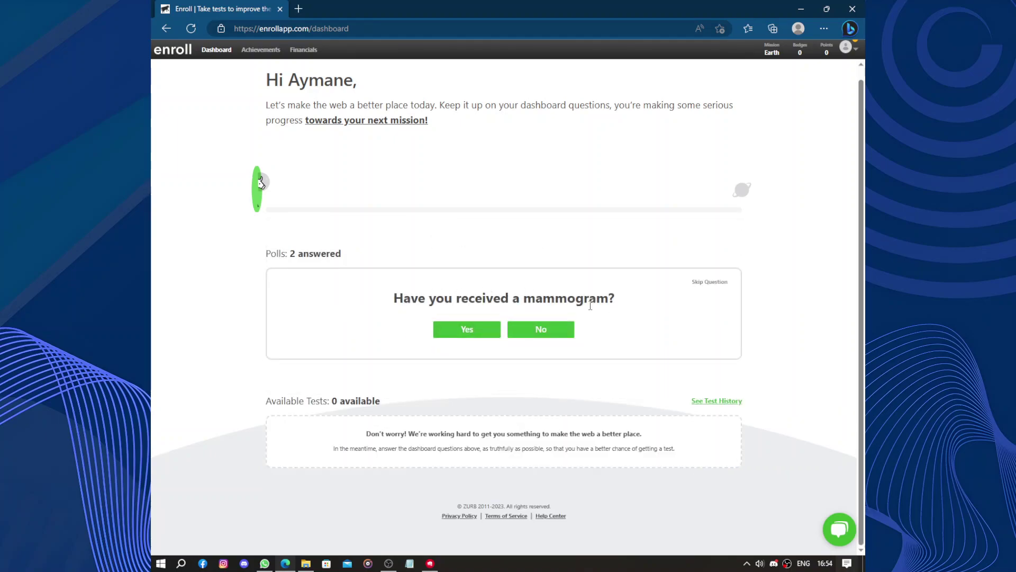
Step: Search the web for the word "mammogram" from the poll question to look up its meaning
{"action": "left_click_drag", "start_coordinate": [599, 305], "coordinate": [532, 302]}
{"action": "left_click", "coordinate": [596, 318]}
{"action": "double_click", "coordinate": [571, 294]}
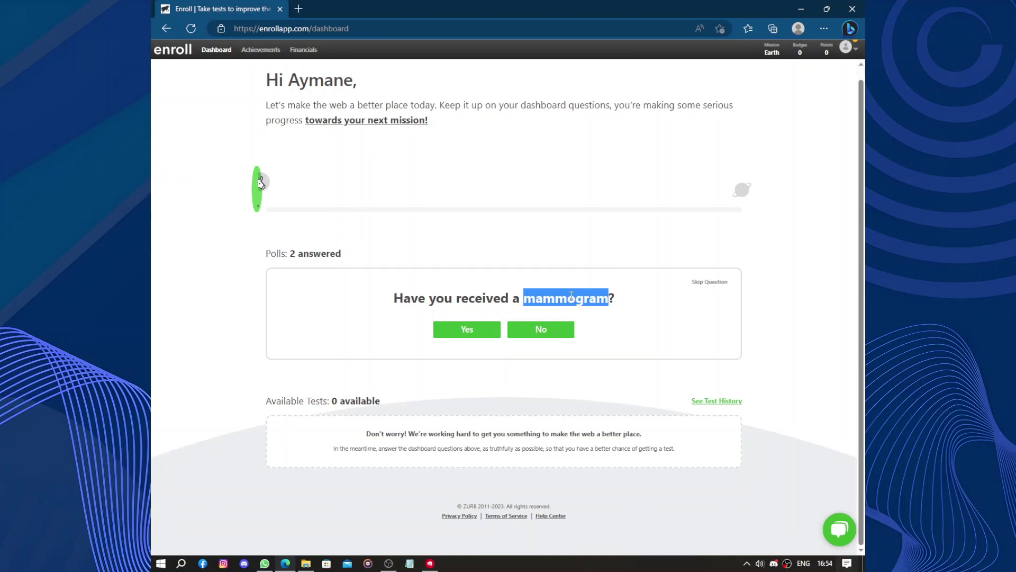
{"action": "right_click", "coordinate": [571, 296]}
{"action": "left_click", "coordinate": [568, 300]}
{"action": "double_click", "coordinate": [567, 299]}
{"action": "left_click", "coordinate": [593, 280]}
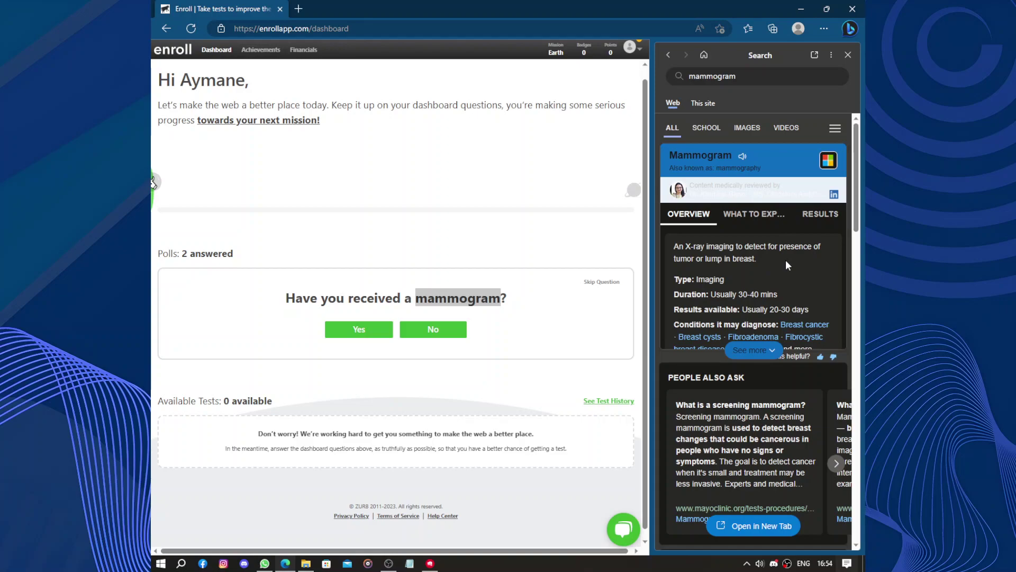
Step: Close the search results, answer No to the poll question about having received a mammogram, and continue past its results
{"action": "left_click", "coordinate": [847, 55]}
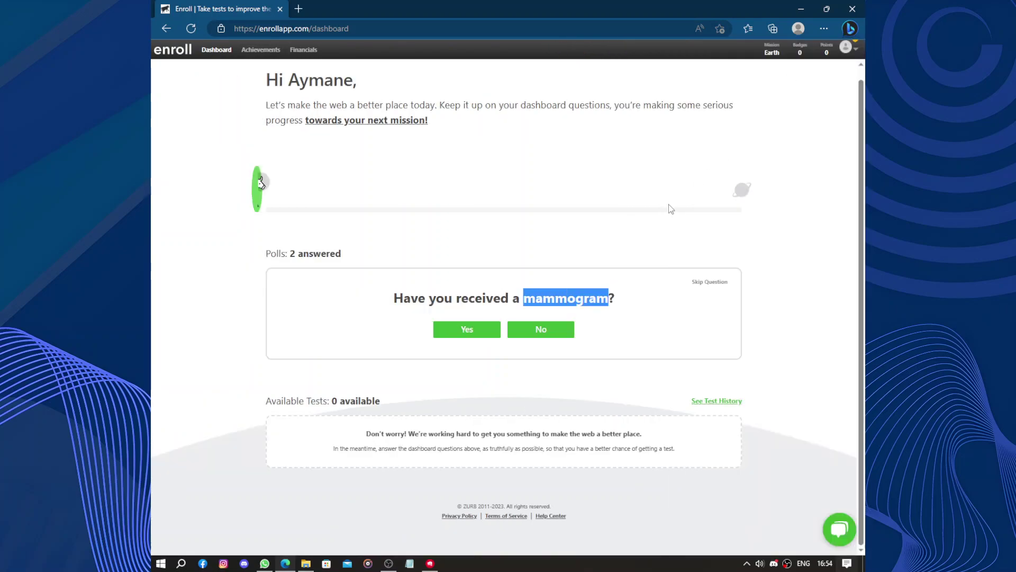
{"action": "left_click", "coordinate": [541, 331]}
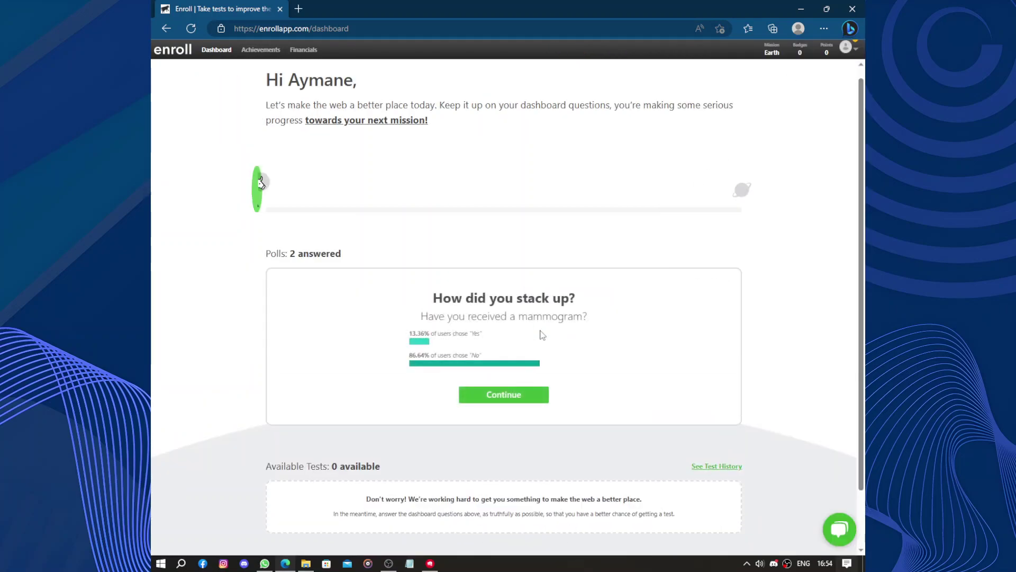
{"action": "left_click", "coordinate": [510, 391]}
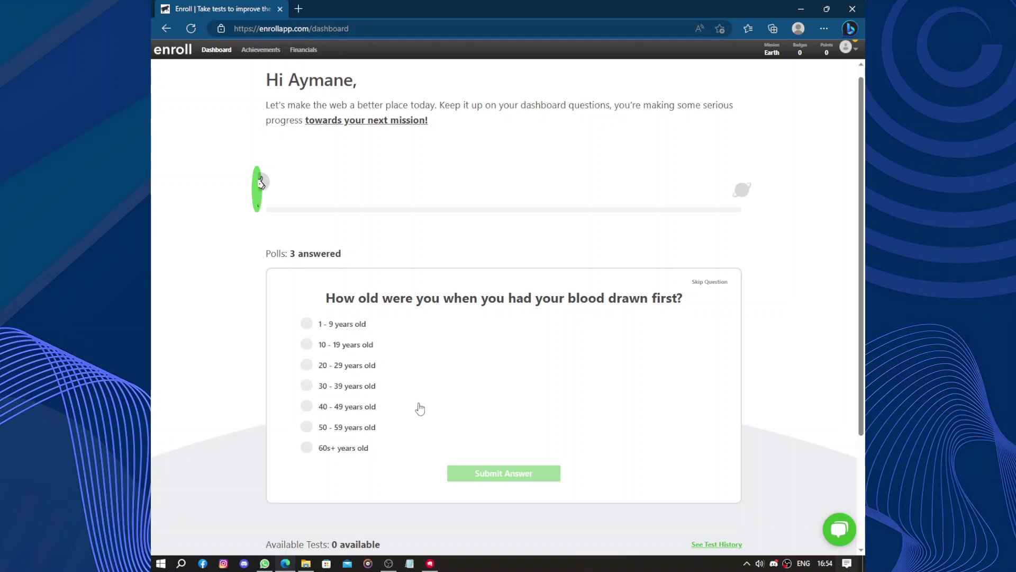
Step: Submit "10 - 19 years old" as the answer to the poll question about first having blood drawn, and continue past its results
{"action": "scroll", "coordinate": [470, 400], "scroll_direction": "down", "scroll_amount": 3}
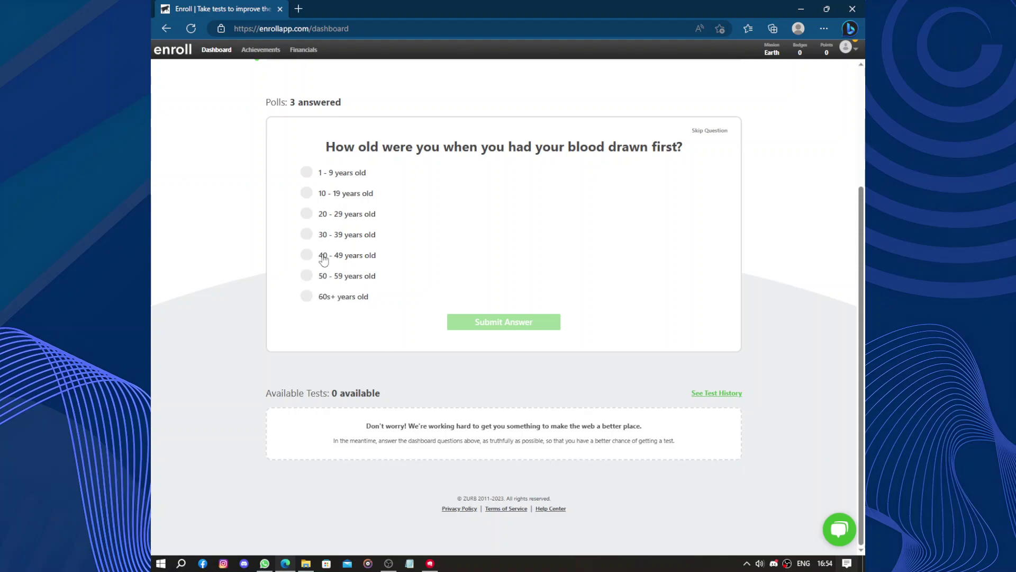
{"action": "left_click", "coordinate": [305, 196]}
{"action": "left_click", "coordinate": [519, 320]}
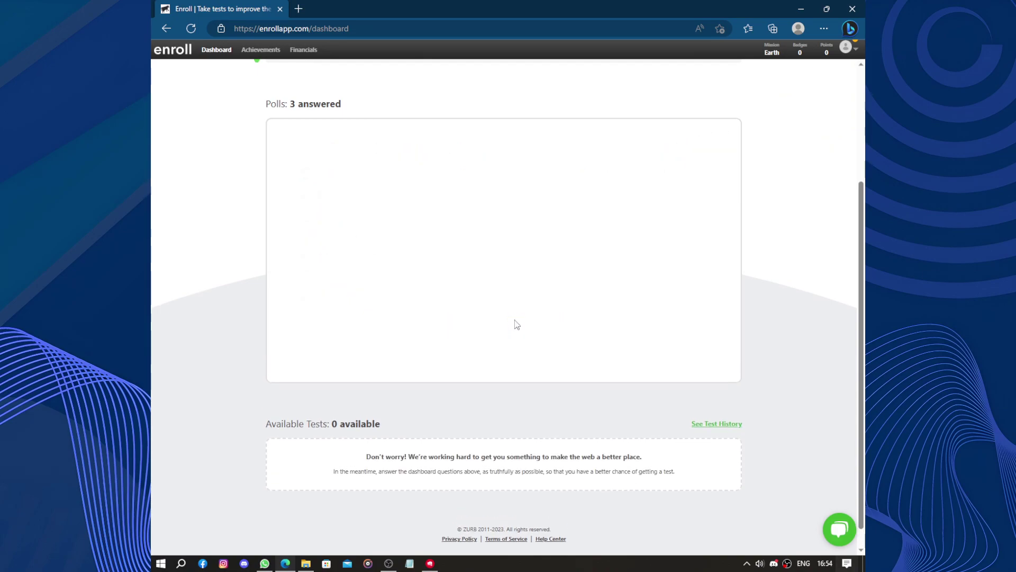
{"action": "left_click", "coordinate": [516, 355]}
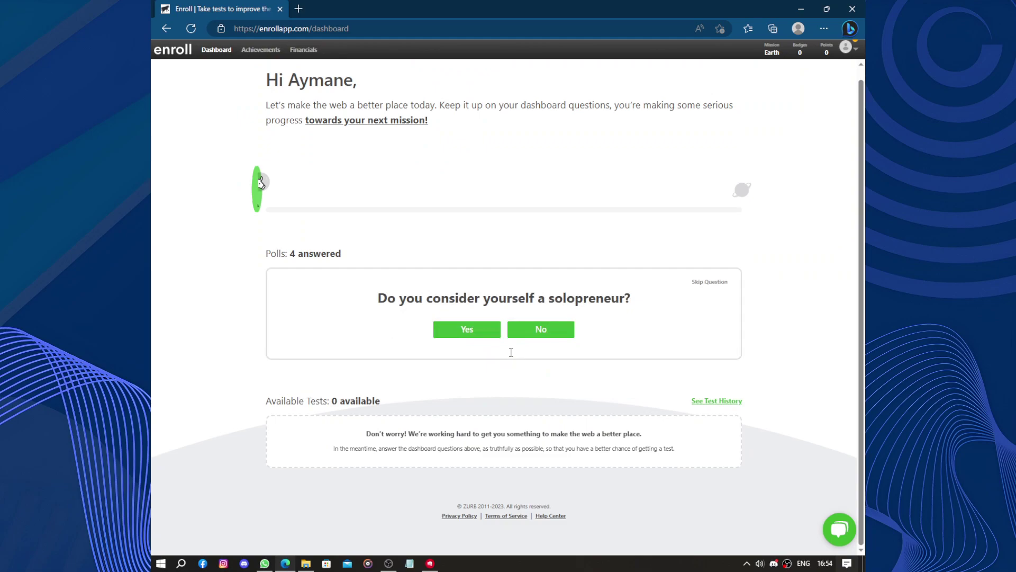
Step: Look up the word "solopreneur" on the web and answer No to the poll question about considering yourself one
{"action": "double_click", "coordinate": [583, 302]}
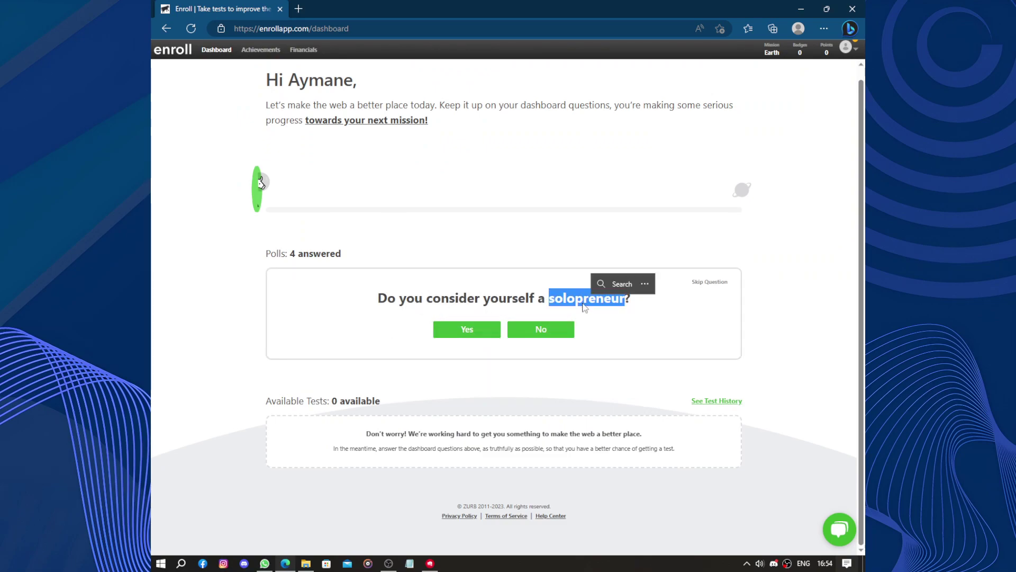
{"action": "left_click", "coordinate": [612, 285]}
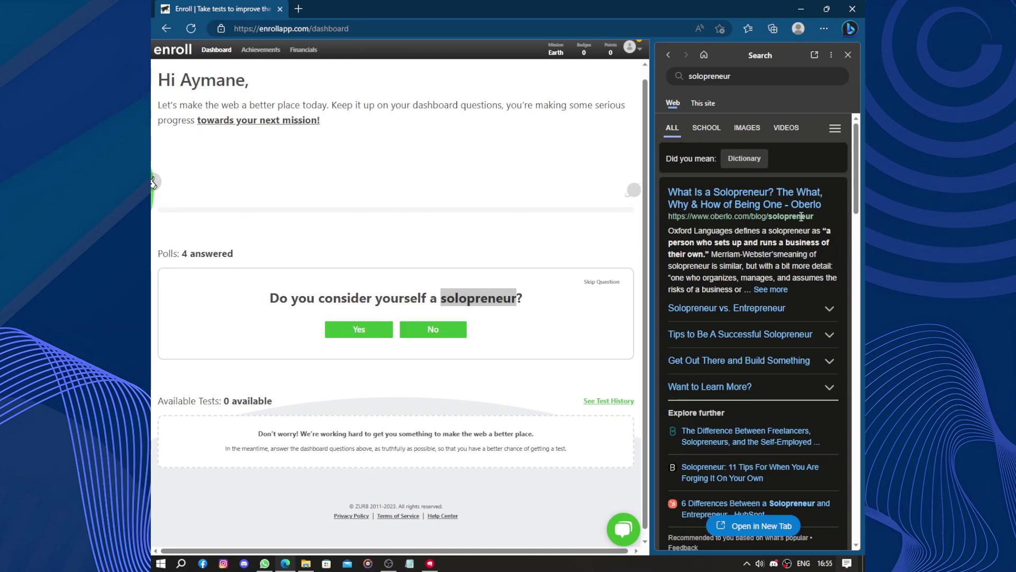
{"action": "left_click", "coordinate": [848, 54]}
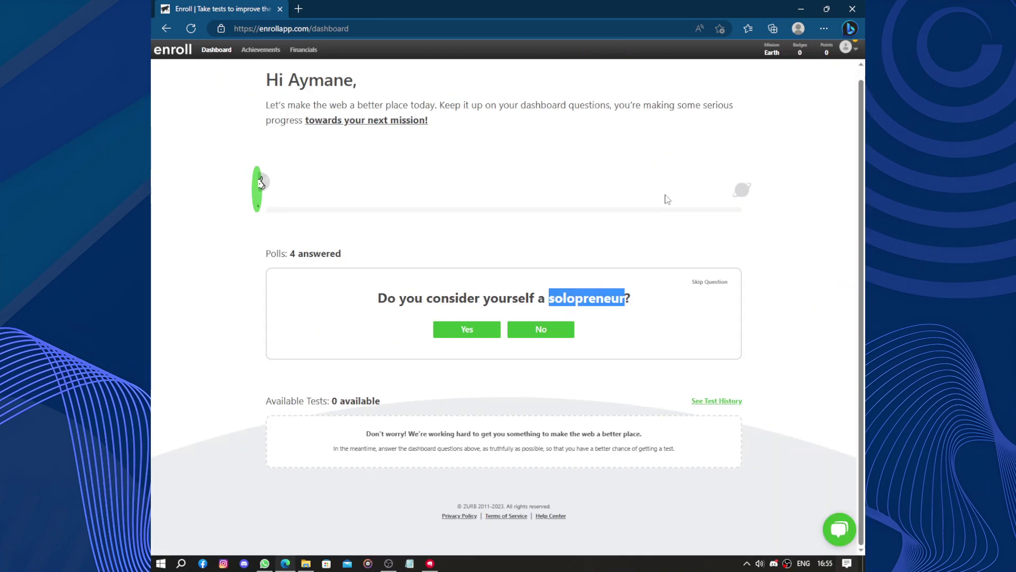
{"action": "left_click", "coordinate": [558, 335]}
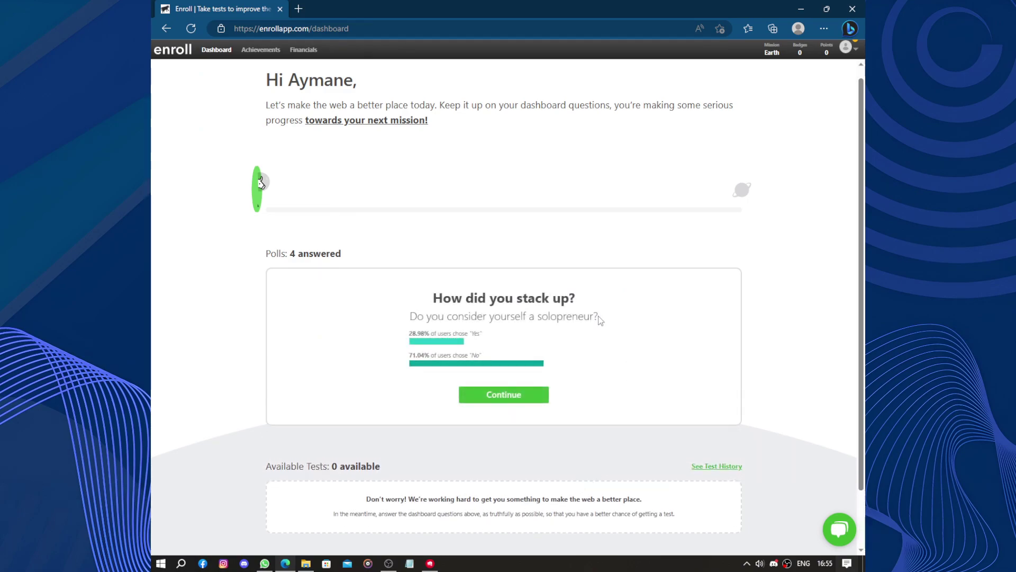
Step: Look over the dashboard's mission progress and available tests, and view the help options in the support chat before closing it
{"action": "mouse_move", "coordinate": [253, 184]}
{"action": "scroll", "coordinate": [621, 201], "scroll_direction": "down", "scroll_amount": 2}
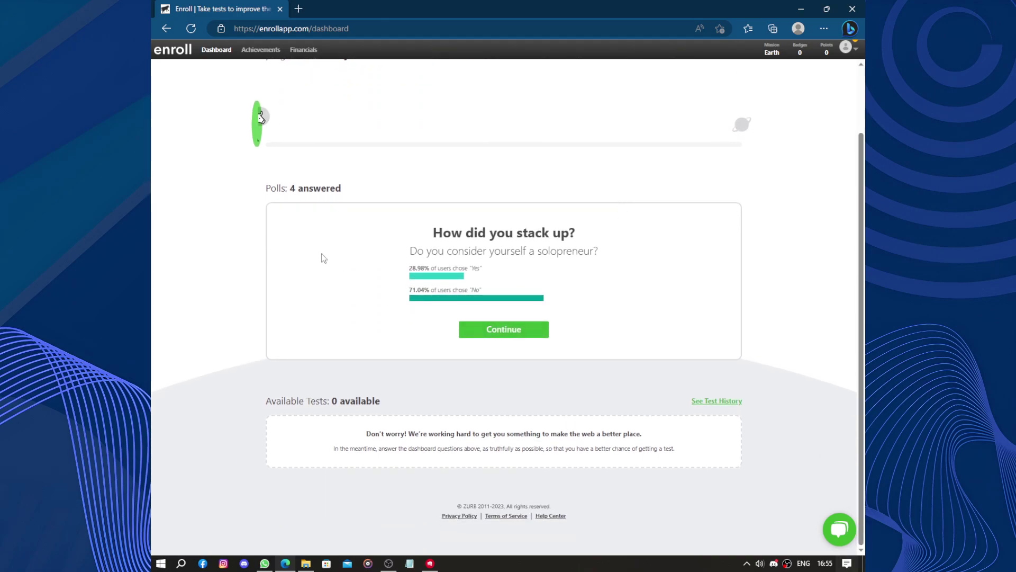
{"action": "scroll", "coordinate": [666, 317], "scroll_direction": "up", "scroll_amount": 2}
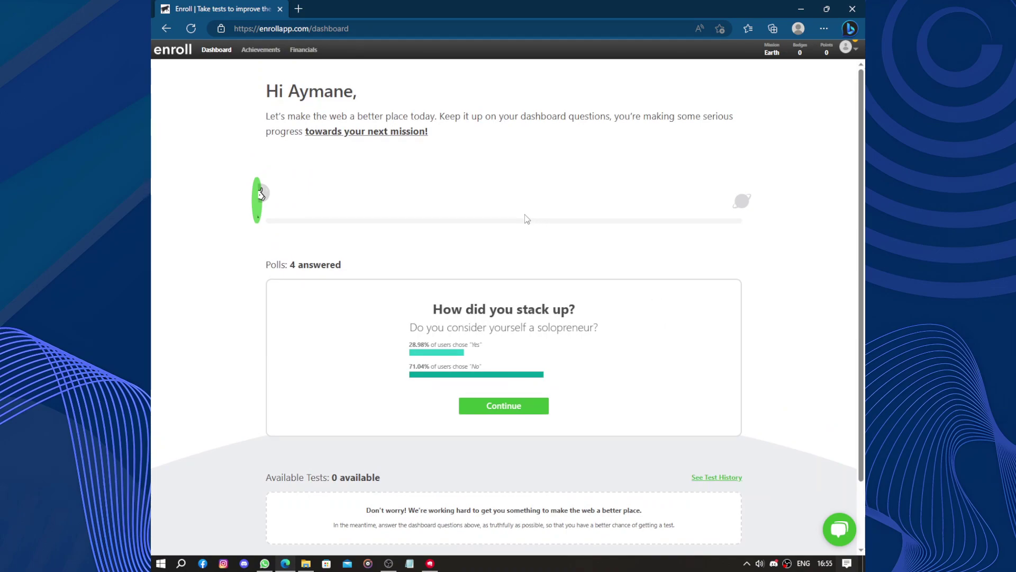
{"action": "left_click", "coordinate": [838, 528]}
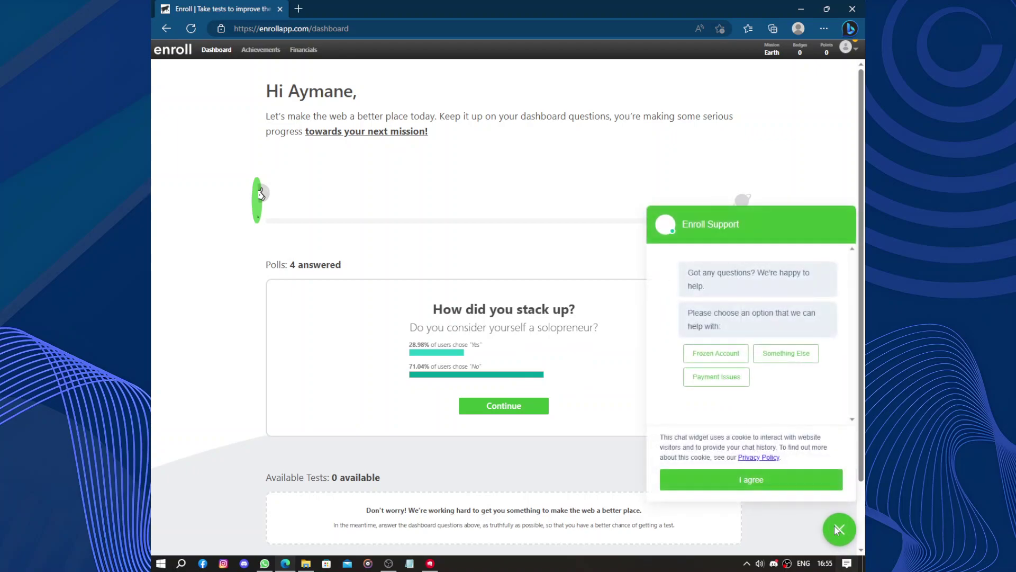
{"action": "left_click", "coordinate": [837, 530]}
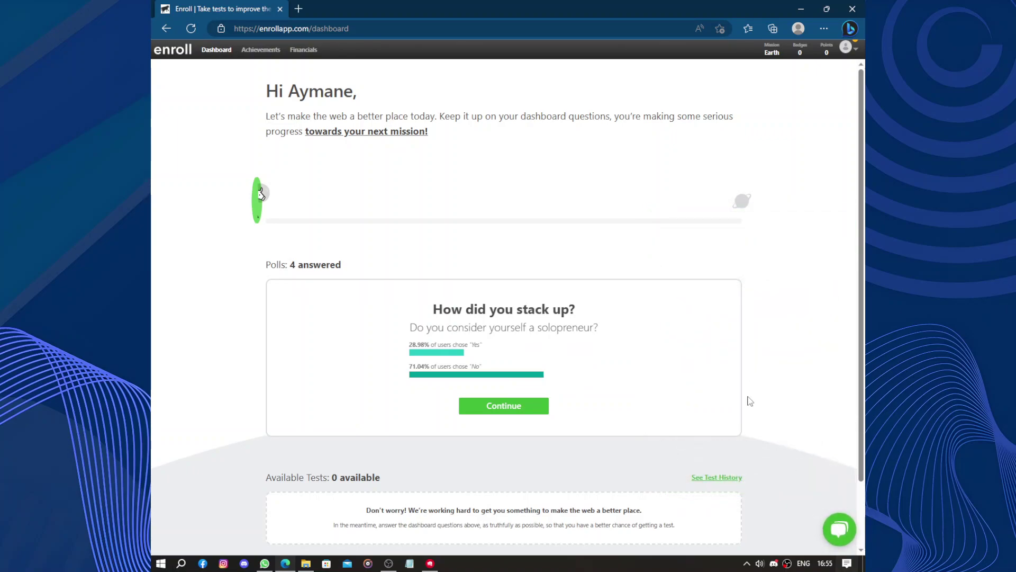